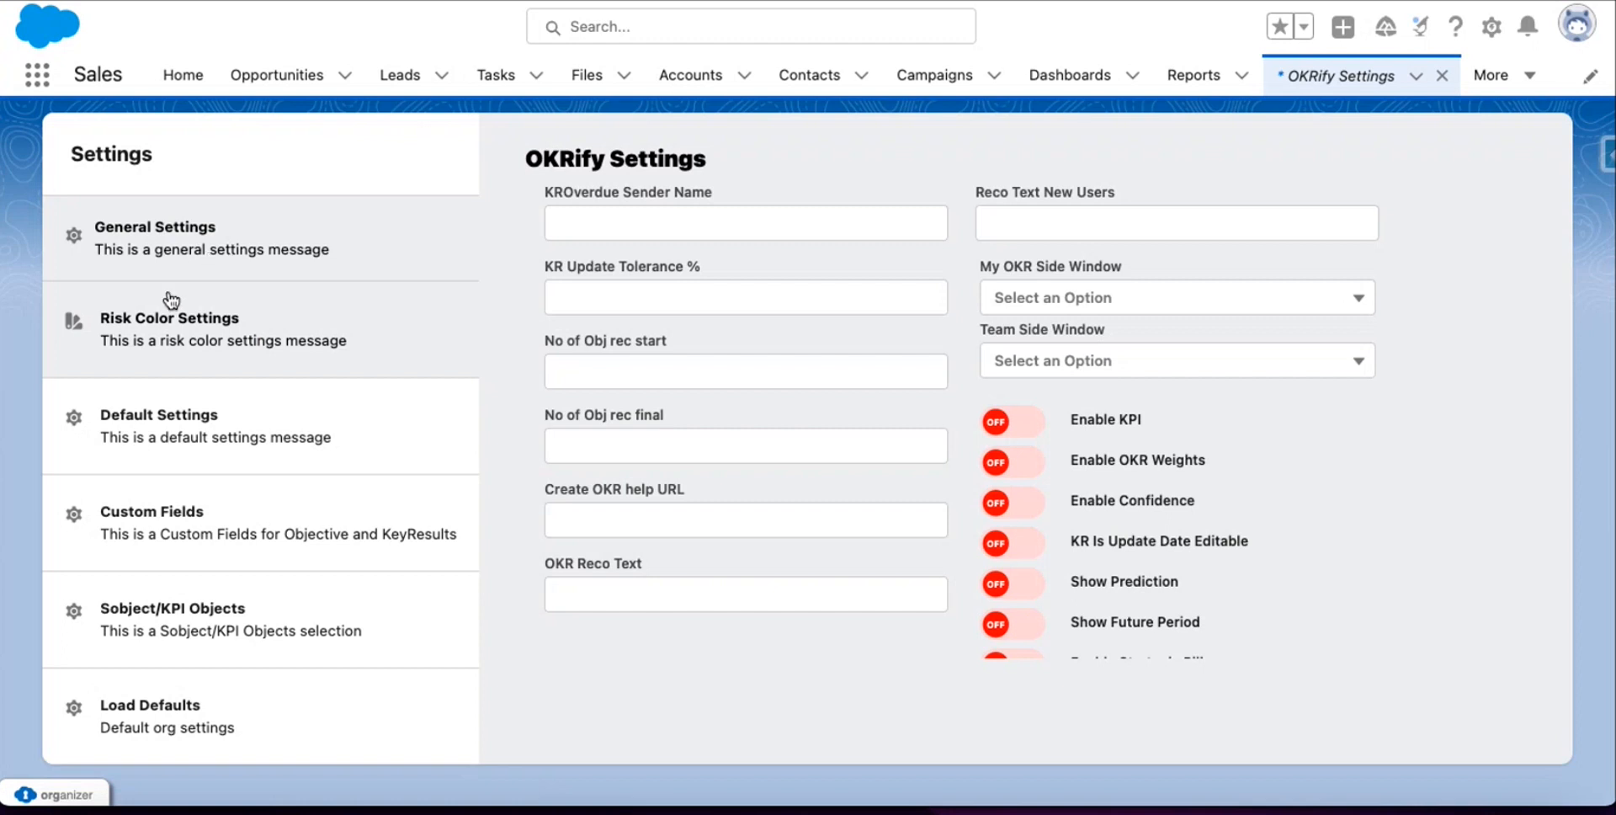
- Load the OKR org defaults from the Load Defaults section of the OKRify settings
{"action": "left_click", "coordinate": [148, 729]}
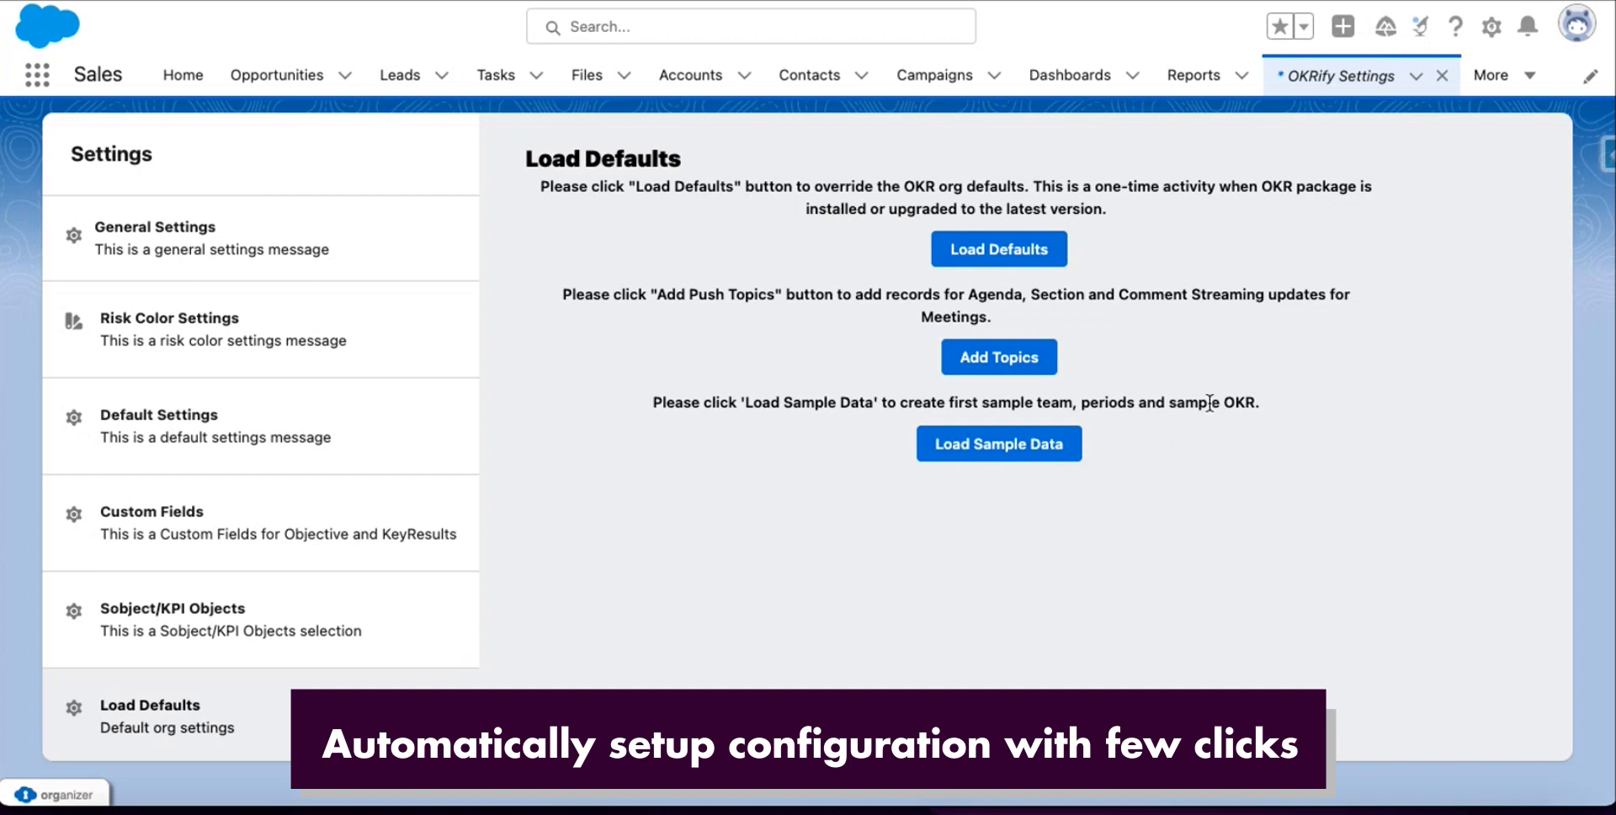
{"action": "left_click", "coordinate": [1035, 250]}
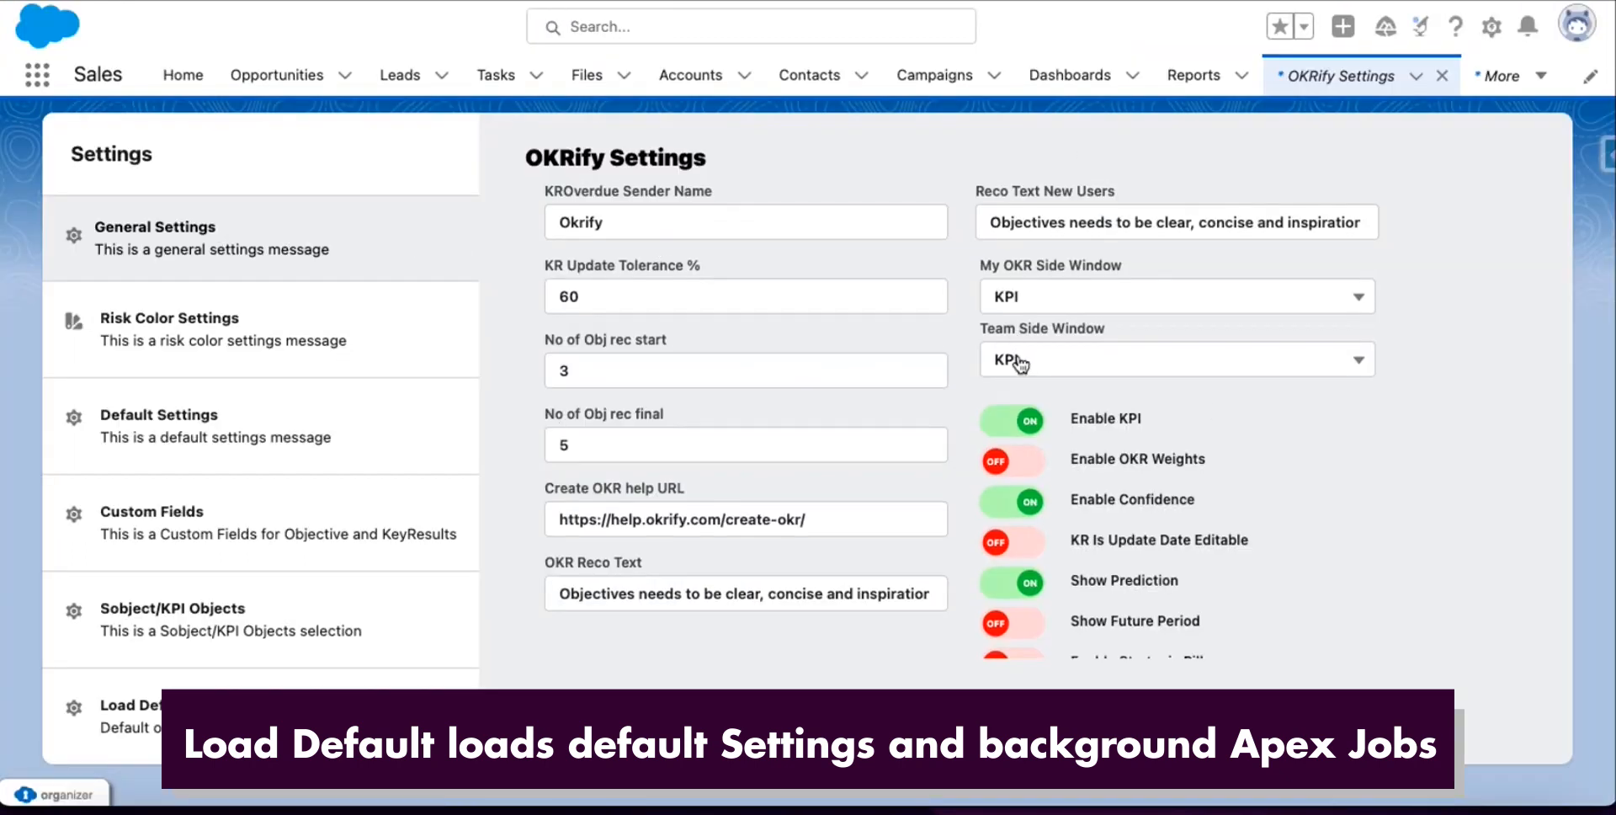
- Review the loaded general, risk color, default, custom field and Sobject/KPI settings
{"action": "scroll", "coordinate": [1021, 364], "scroll_direction": "down", "scroll_amount": 1}
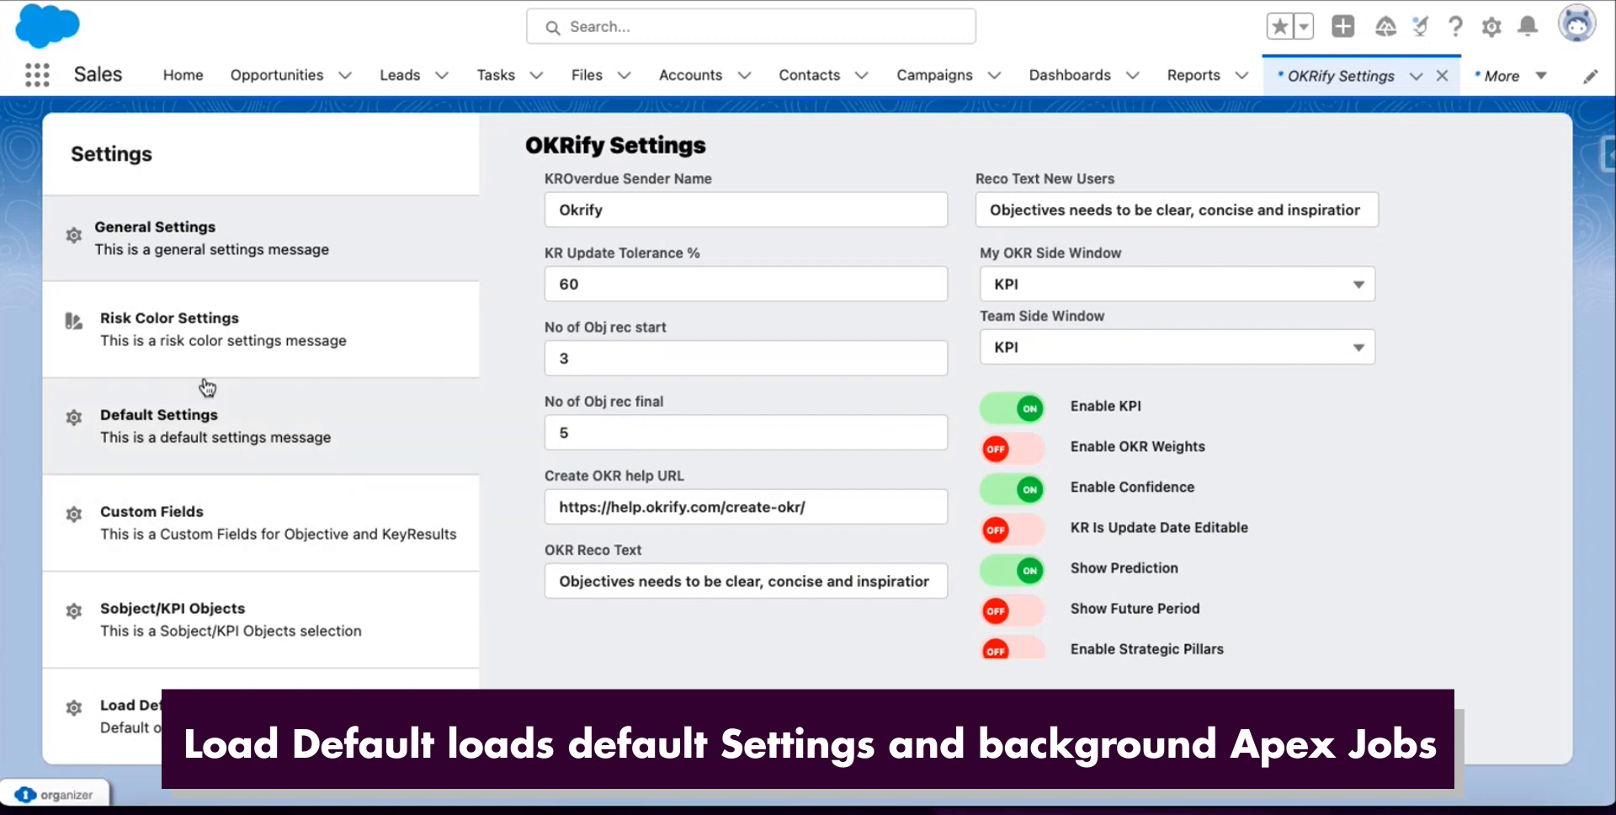
{"action": "left_click", "coordinate": [240, 371]}
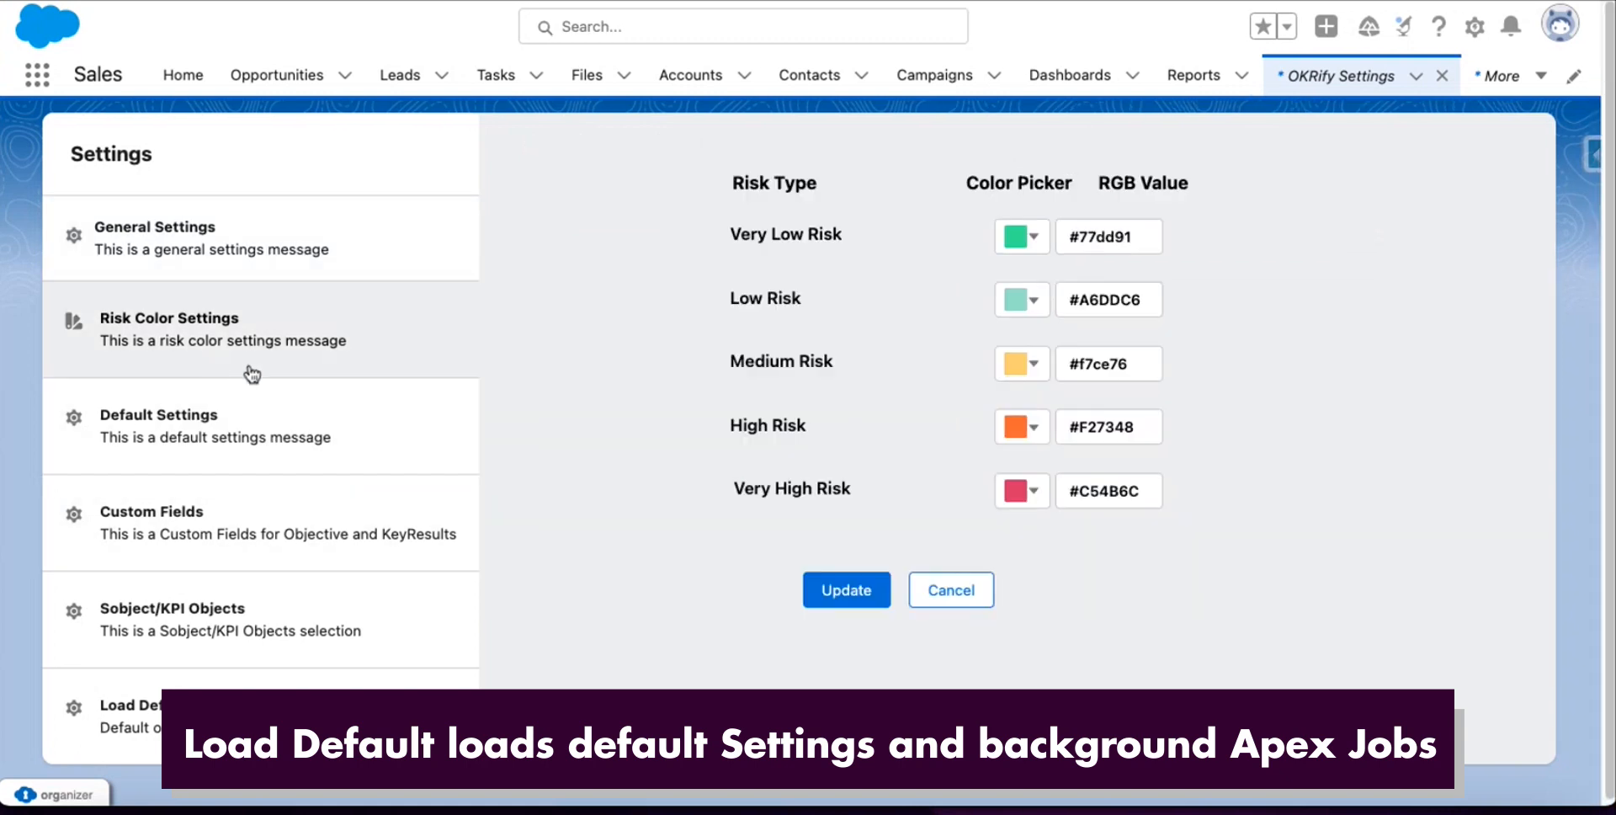
{"action": "left_click", "coordinate": [242, 464]}
{"action": "left_click", "coordinate": [278, 557]}
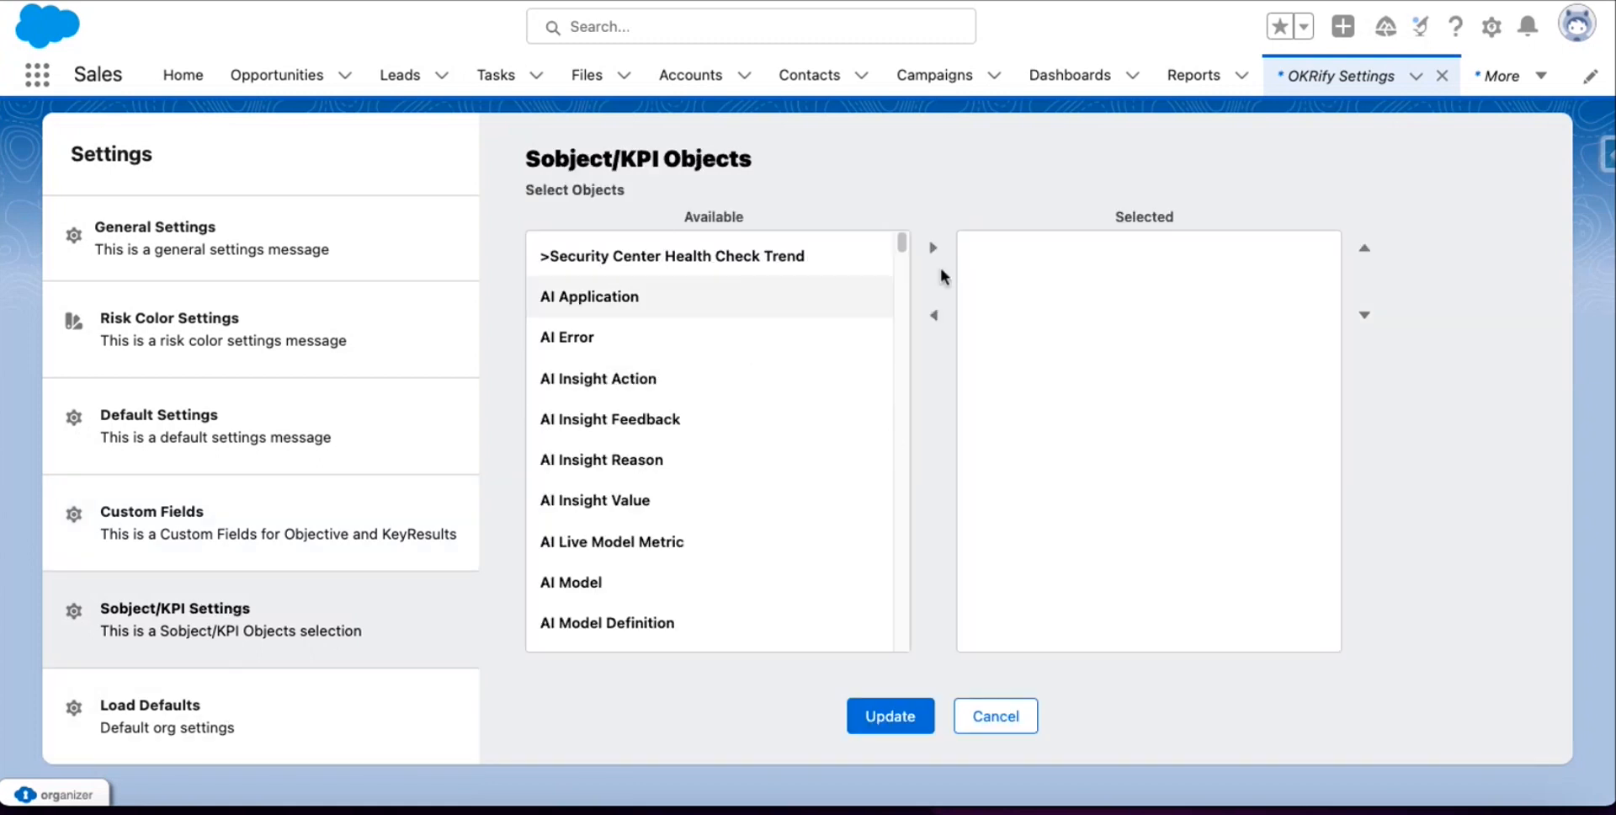
- Add the push topics for meeting updates and load the sample team, periods and OKR data
{"action": "left_click", "coordinate": [286, 726]}
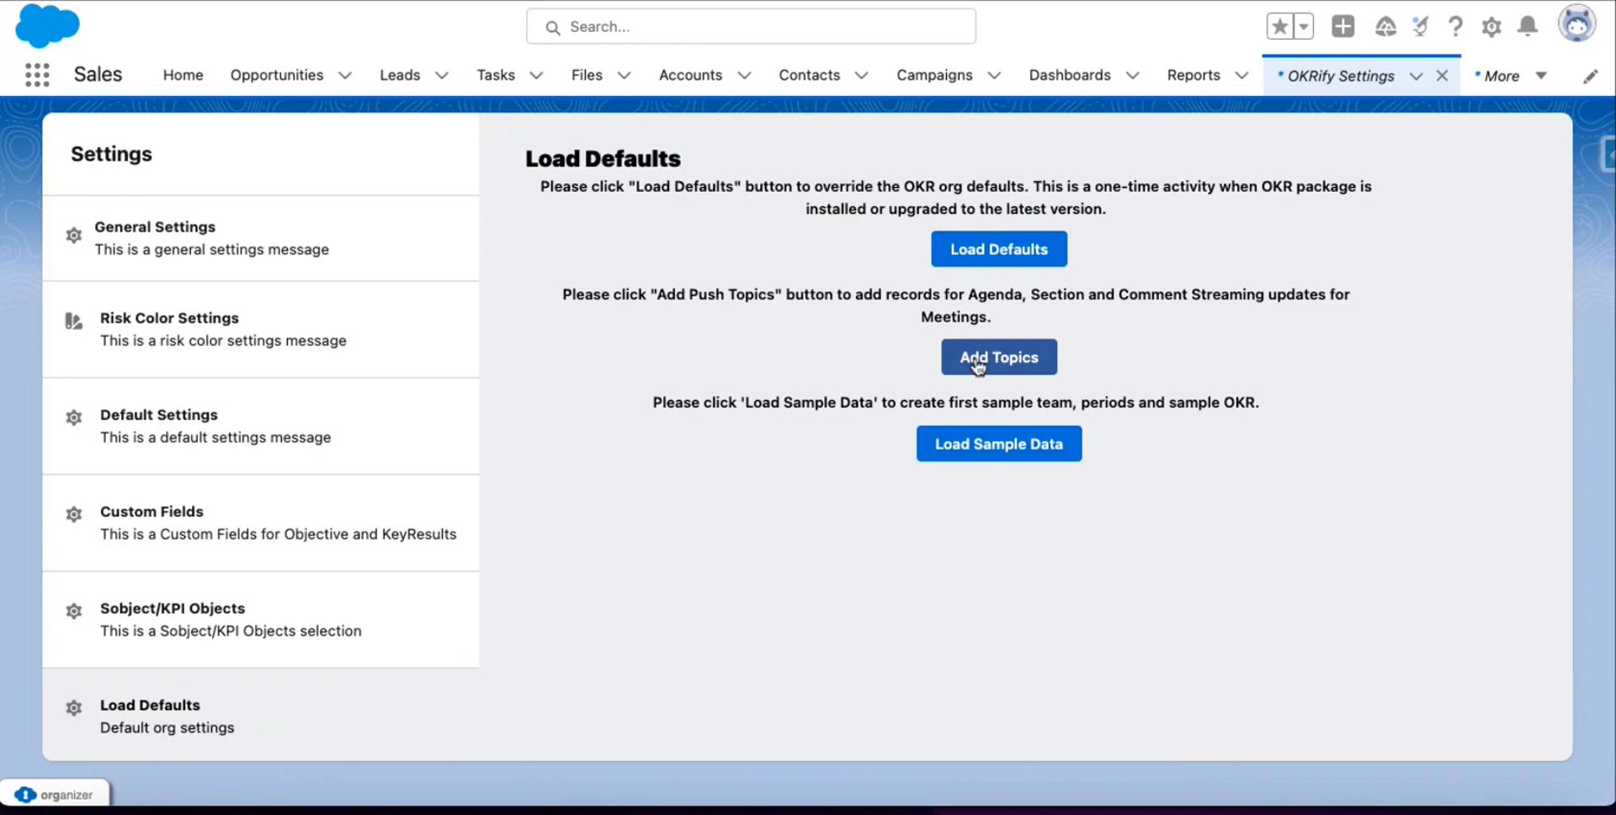
{"action": "left_click", "coordinate": [1017, 364]}
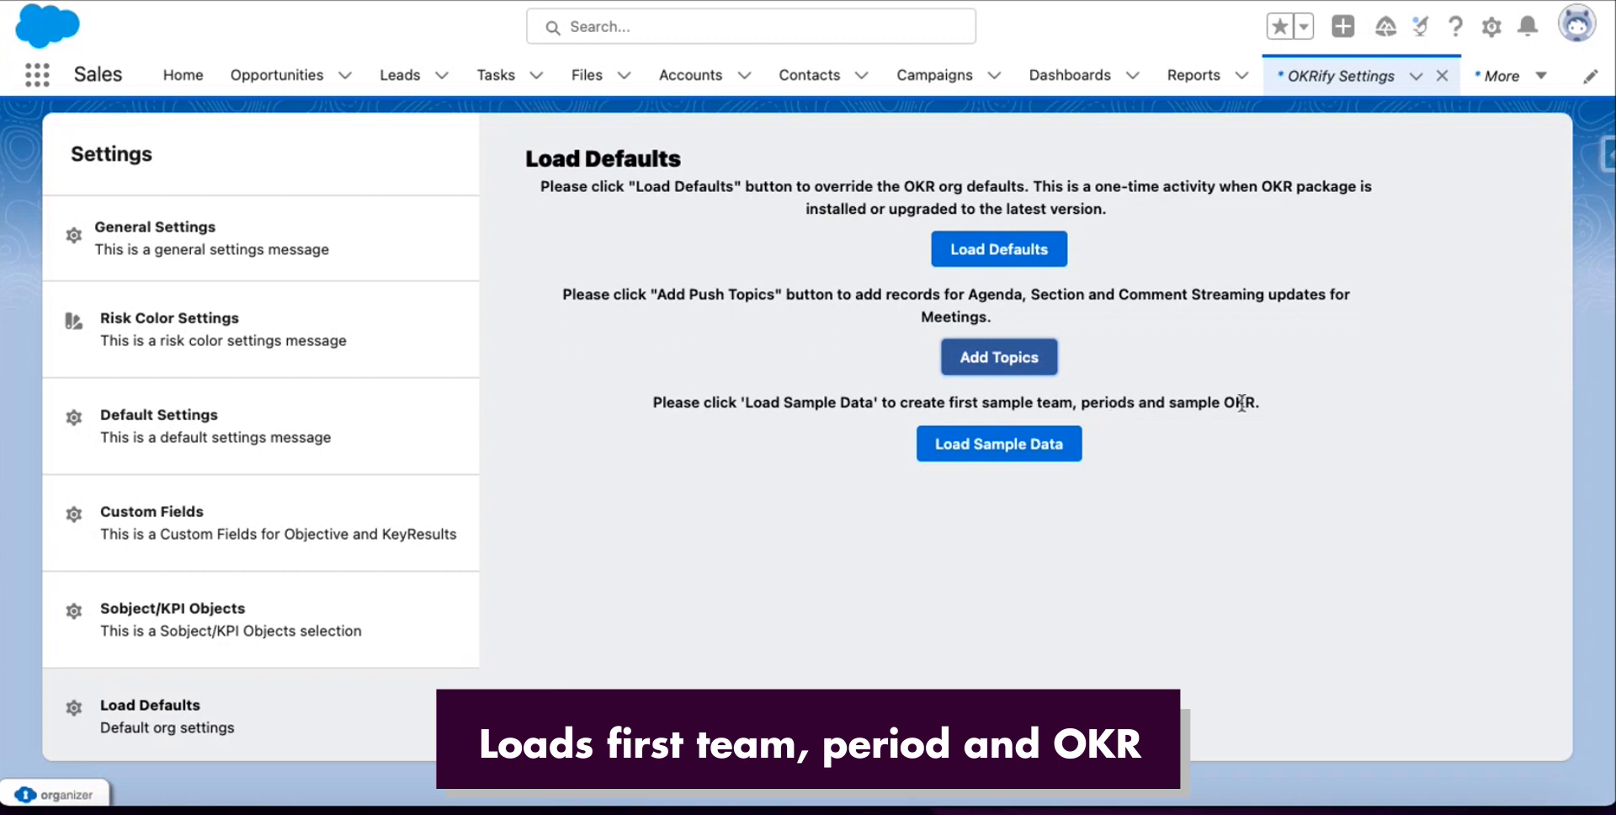
{"action": "left_click", "coordinate": [1010, 444]}
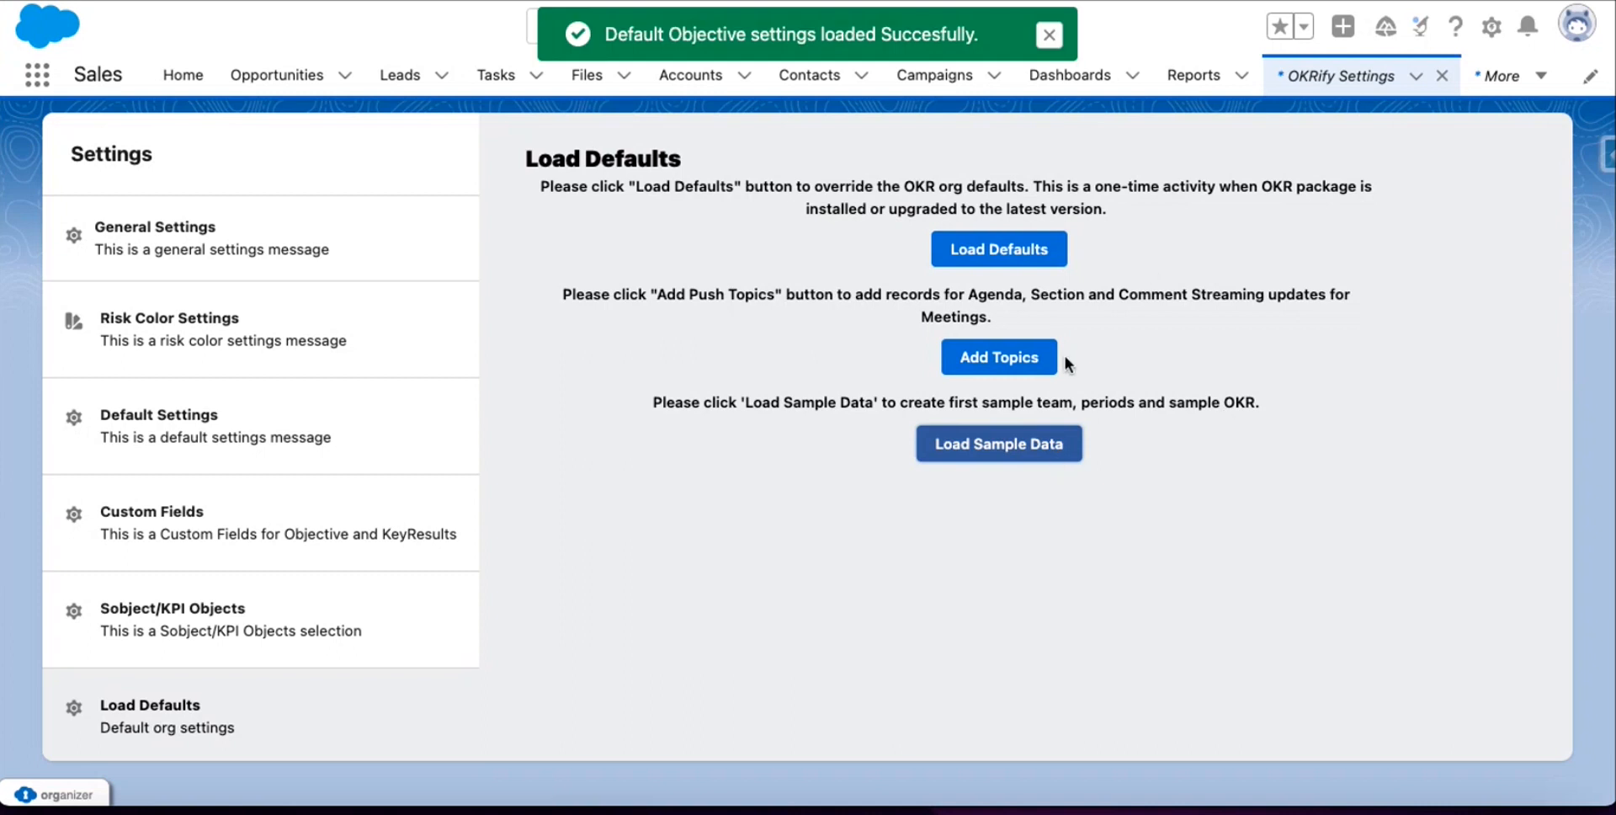
- Switch to the OKRify app and expand the "Build a great company" objective in the Hub
{"action": "left_click", "coordinate": [48, 82]}
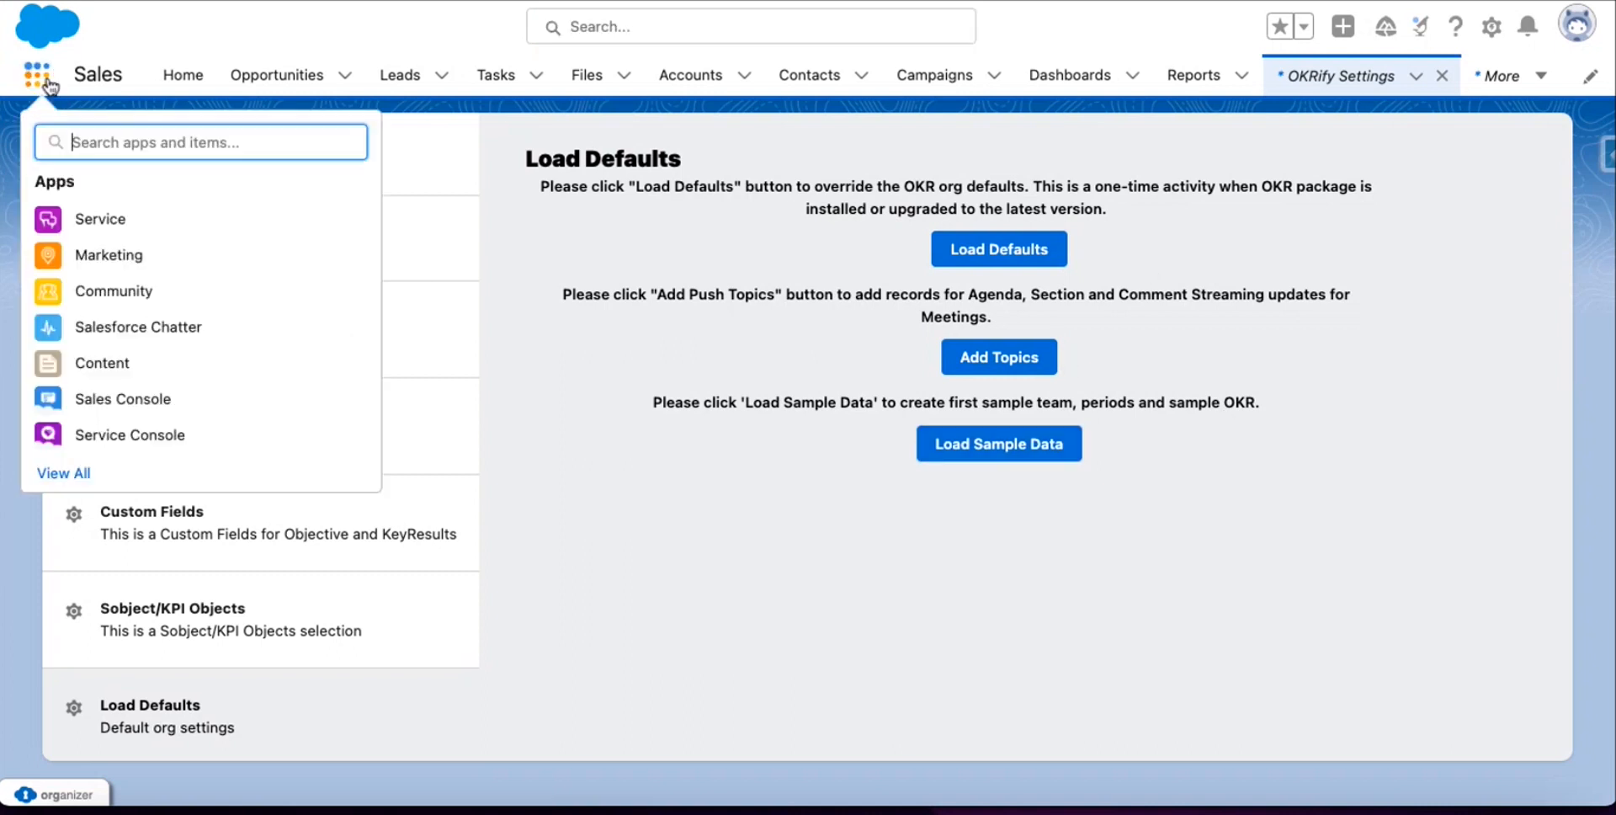
{"action": "type", "text": "OKRI"}
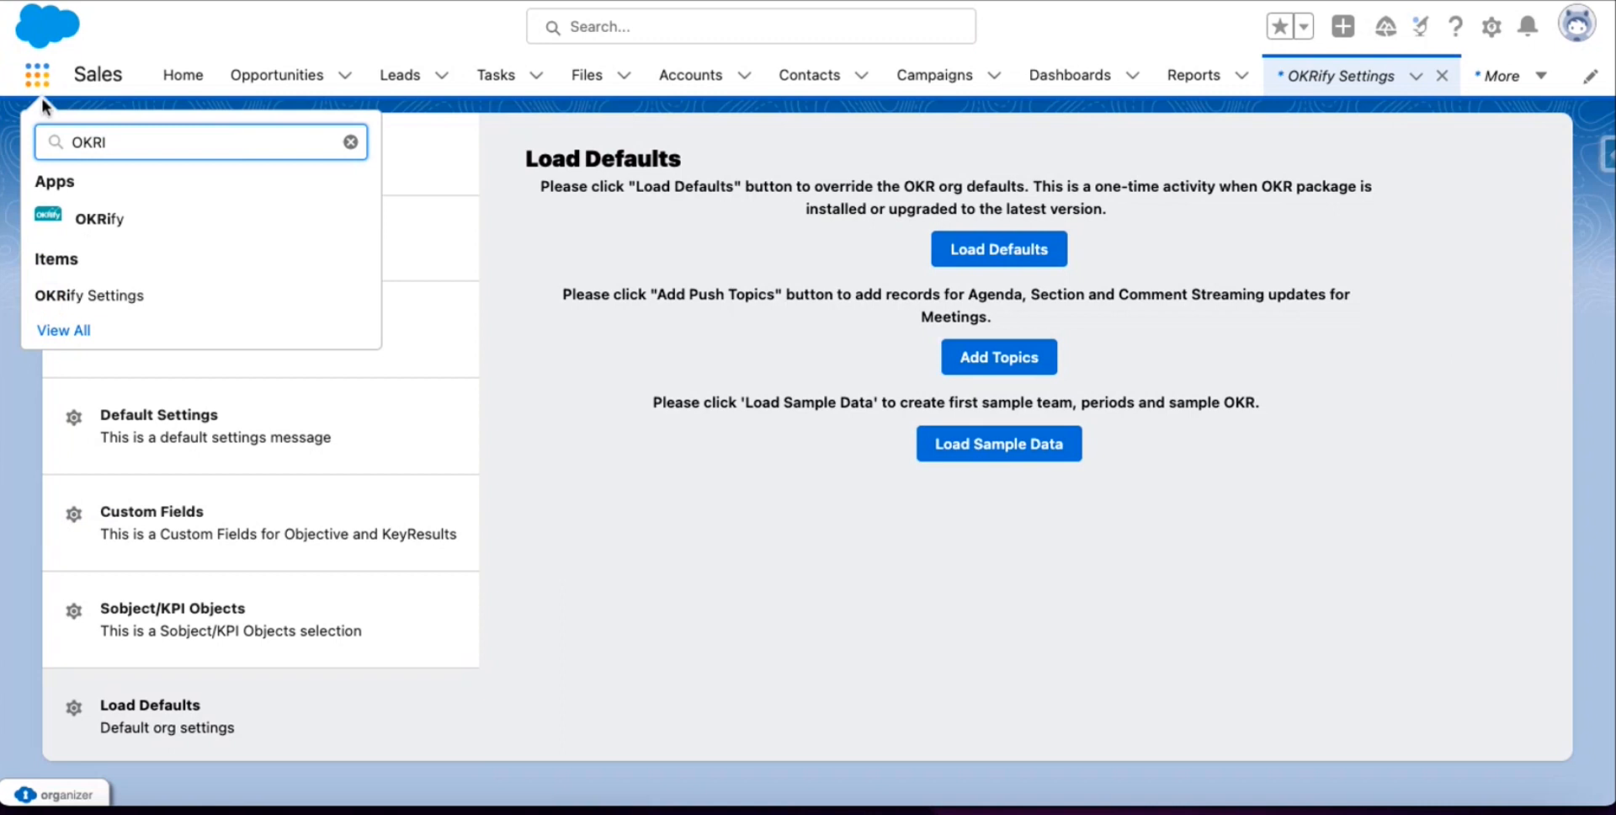
{"action": "left_click", "coordinate": [86, 218]}
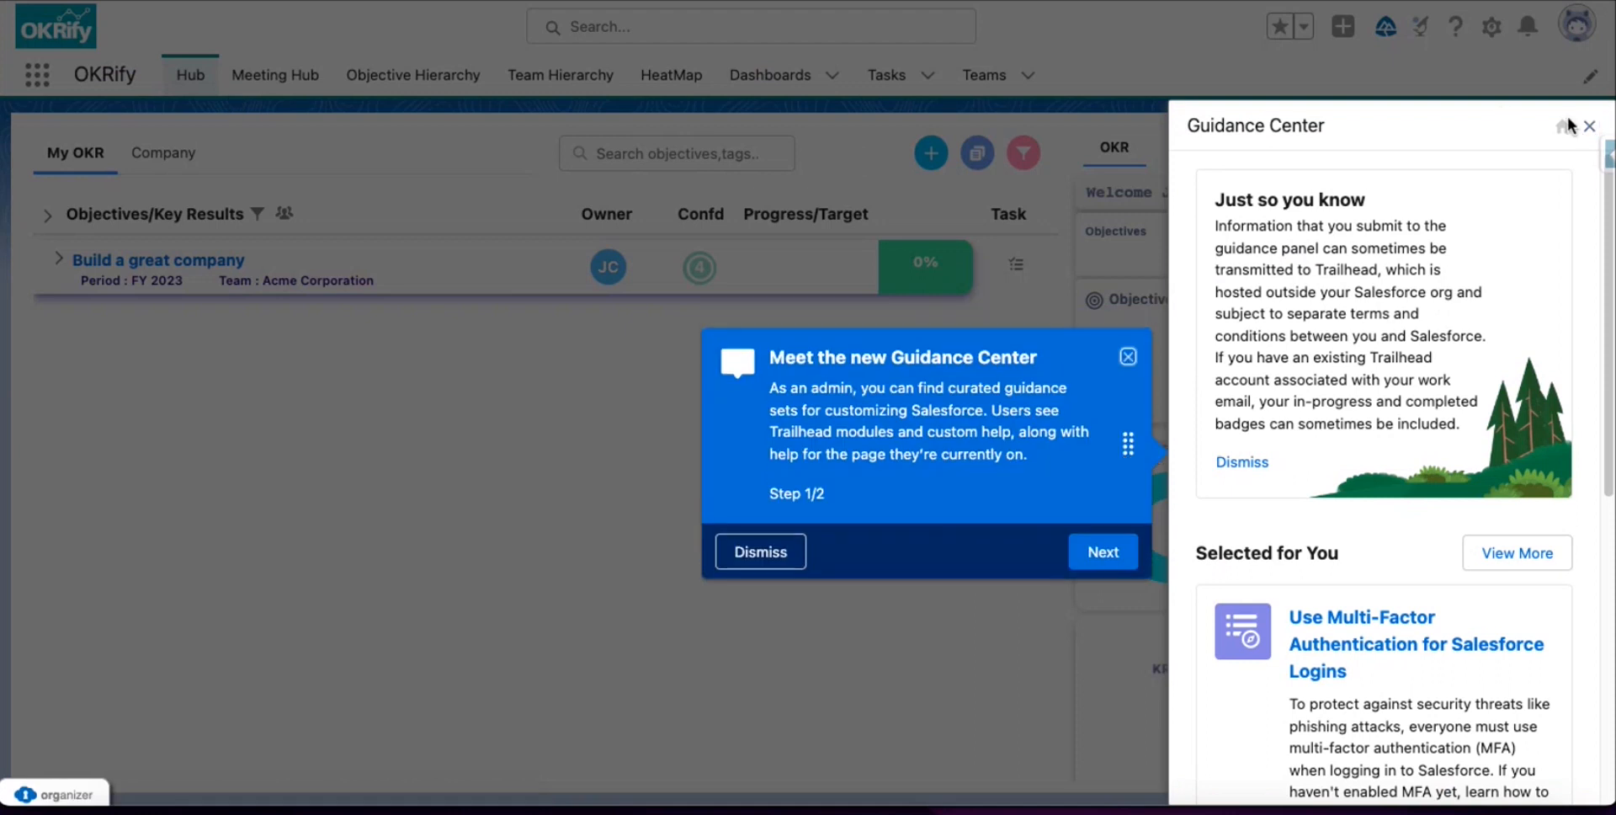
{"action": "left_click", "coordinate": [1589, 126]}
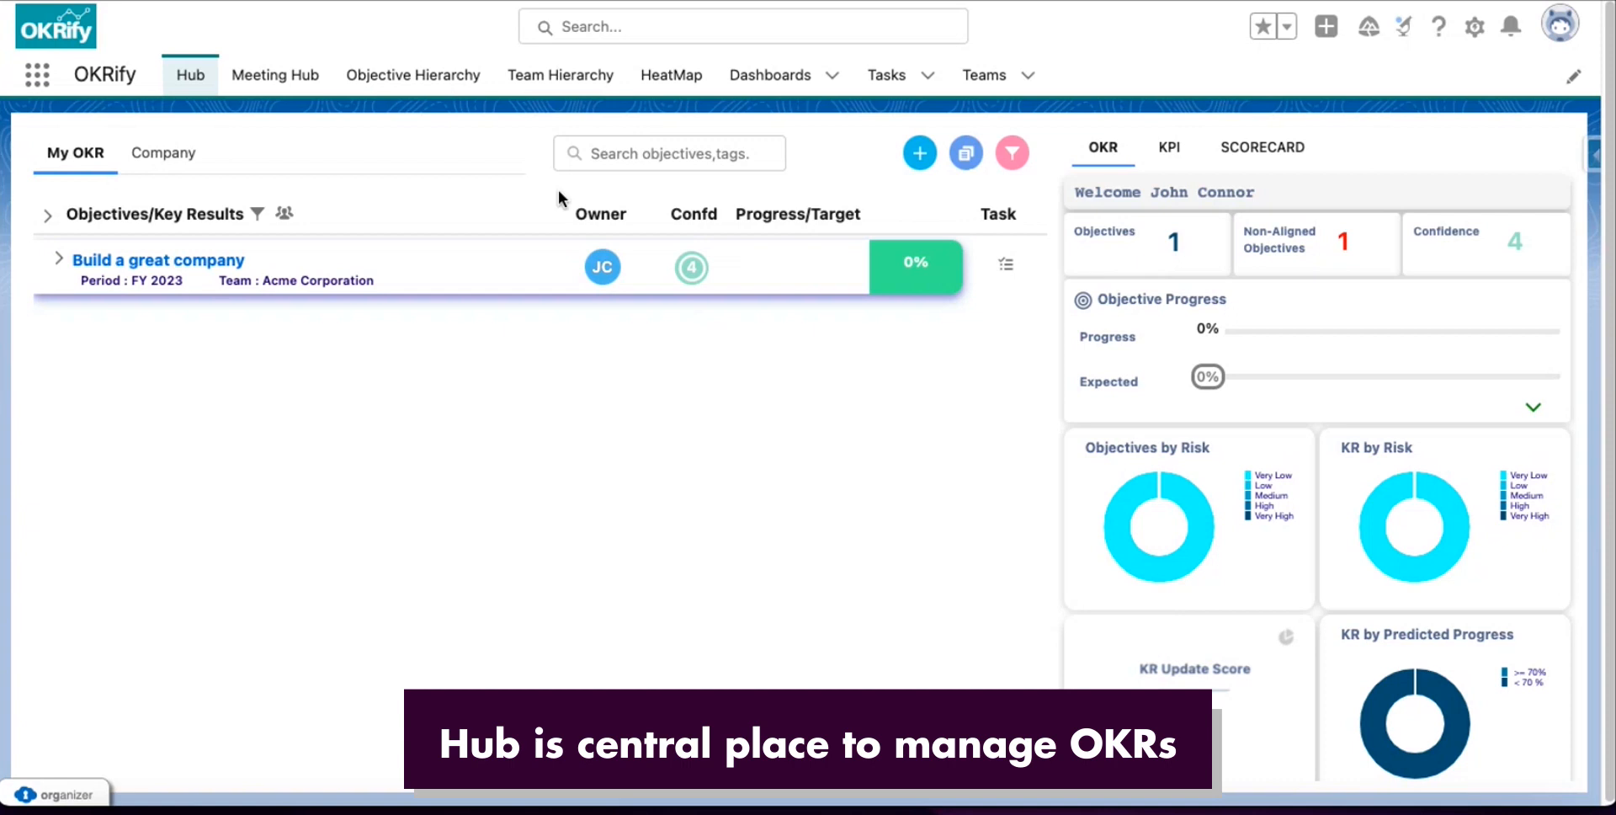
{"action": "left_click", "coordinate": [60, 262]}
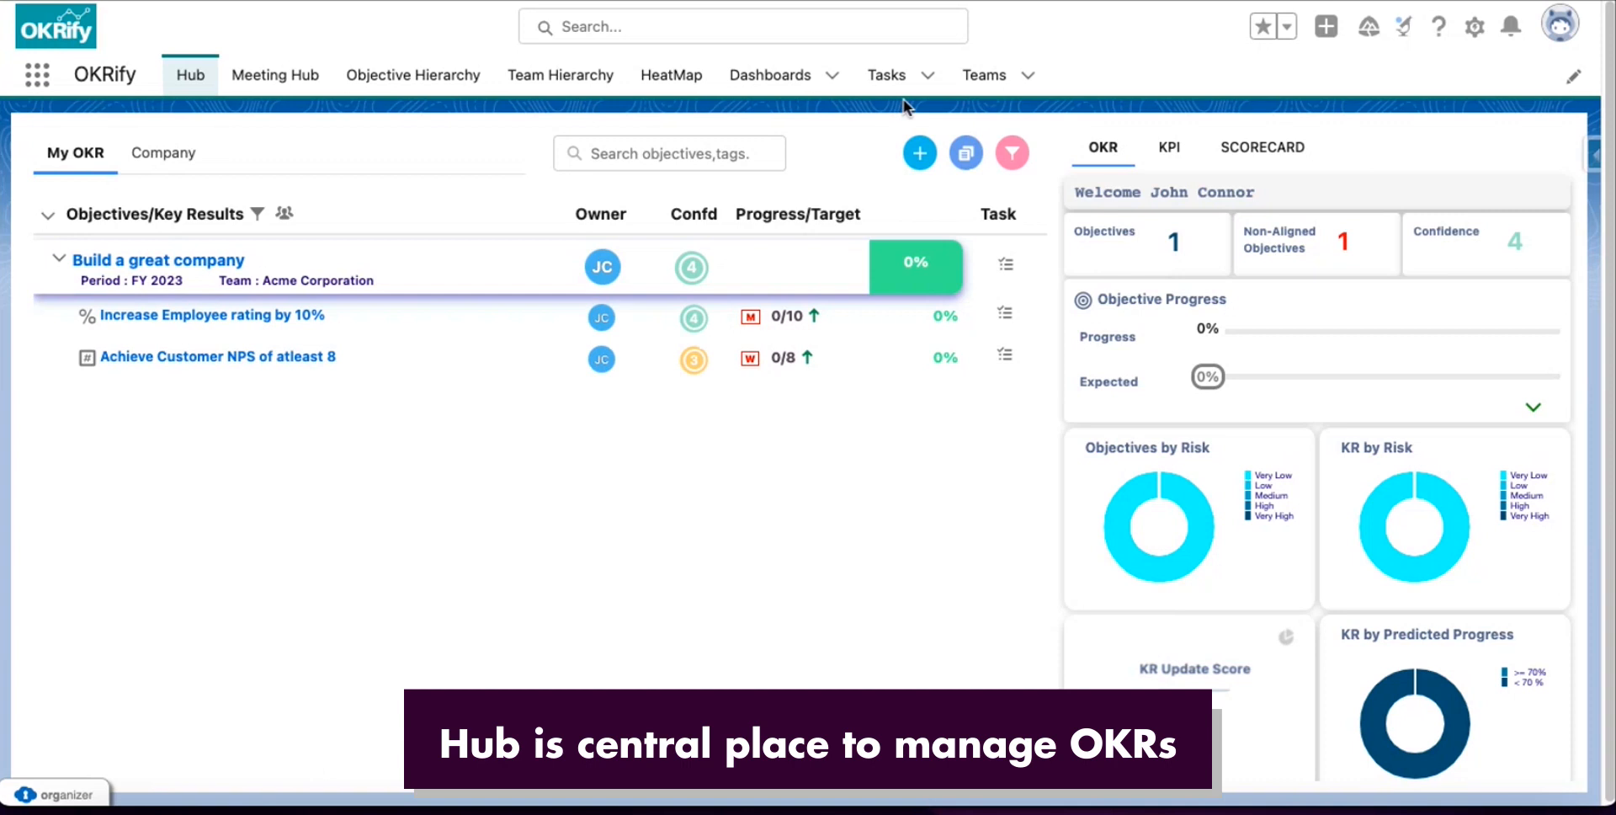
- List all teams and open the Acme Corporation team to examine its details and team members
{"action": "left_click", "coordinate": [984, 74]}
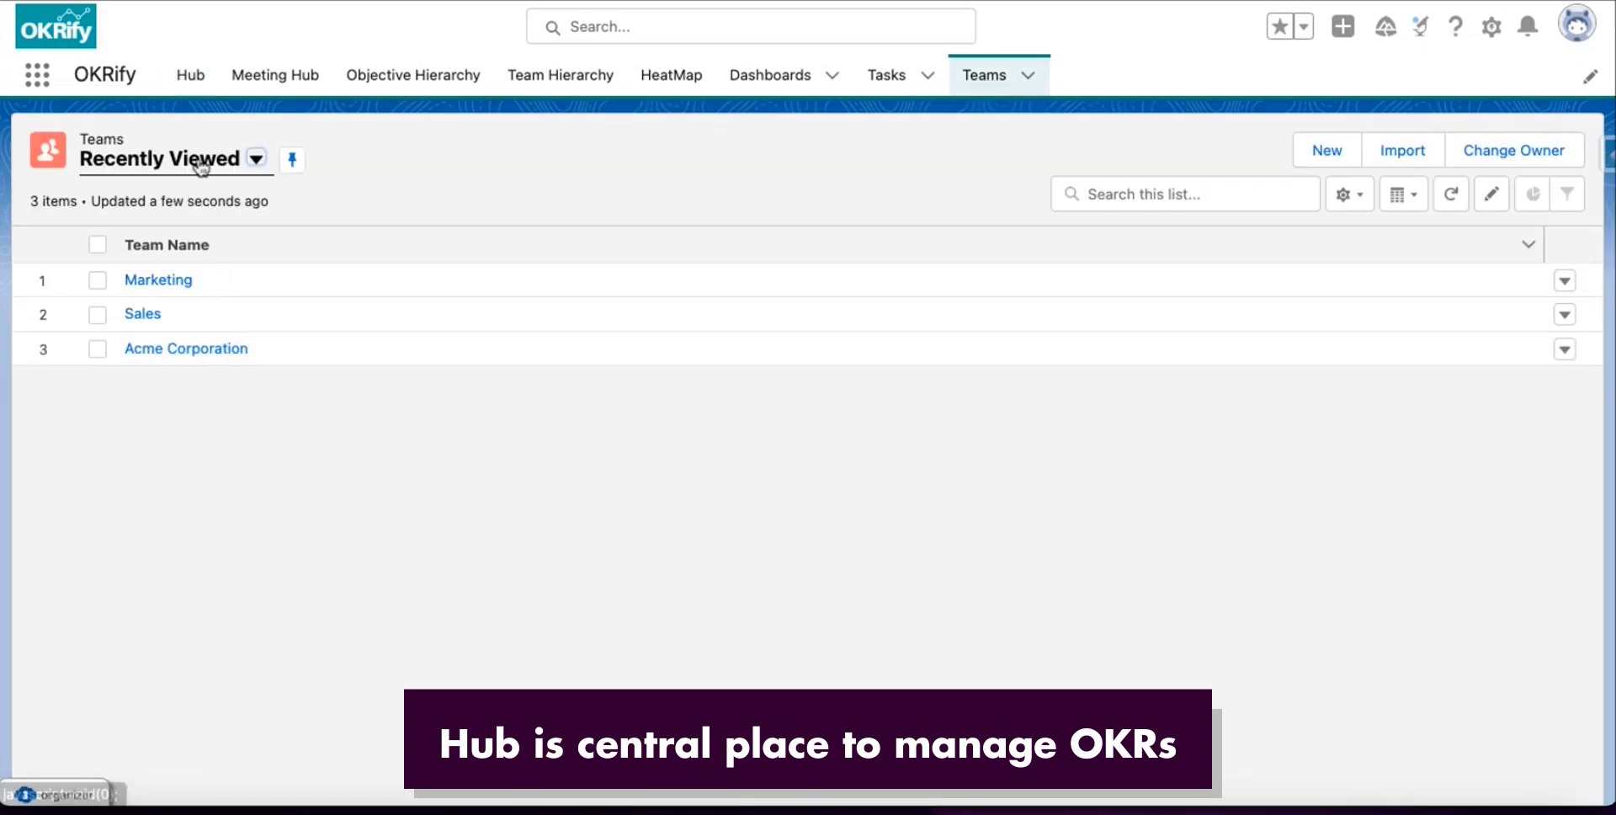
{"action": "left_click", "coordinate": [256, 158]}
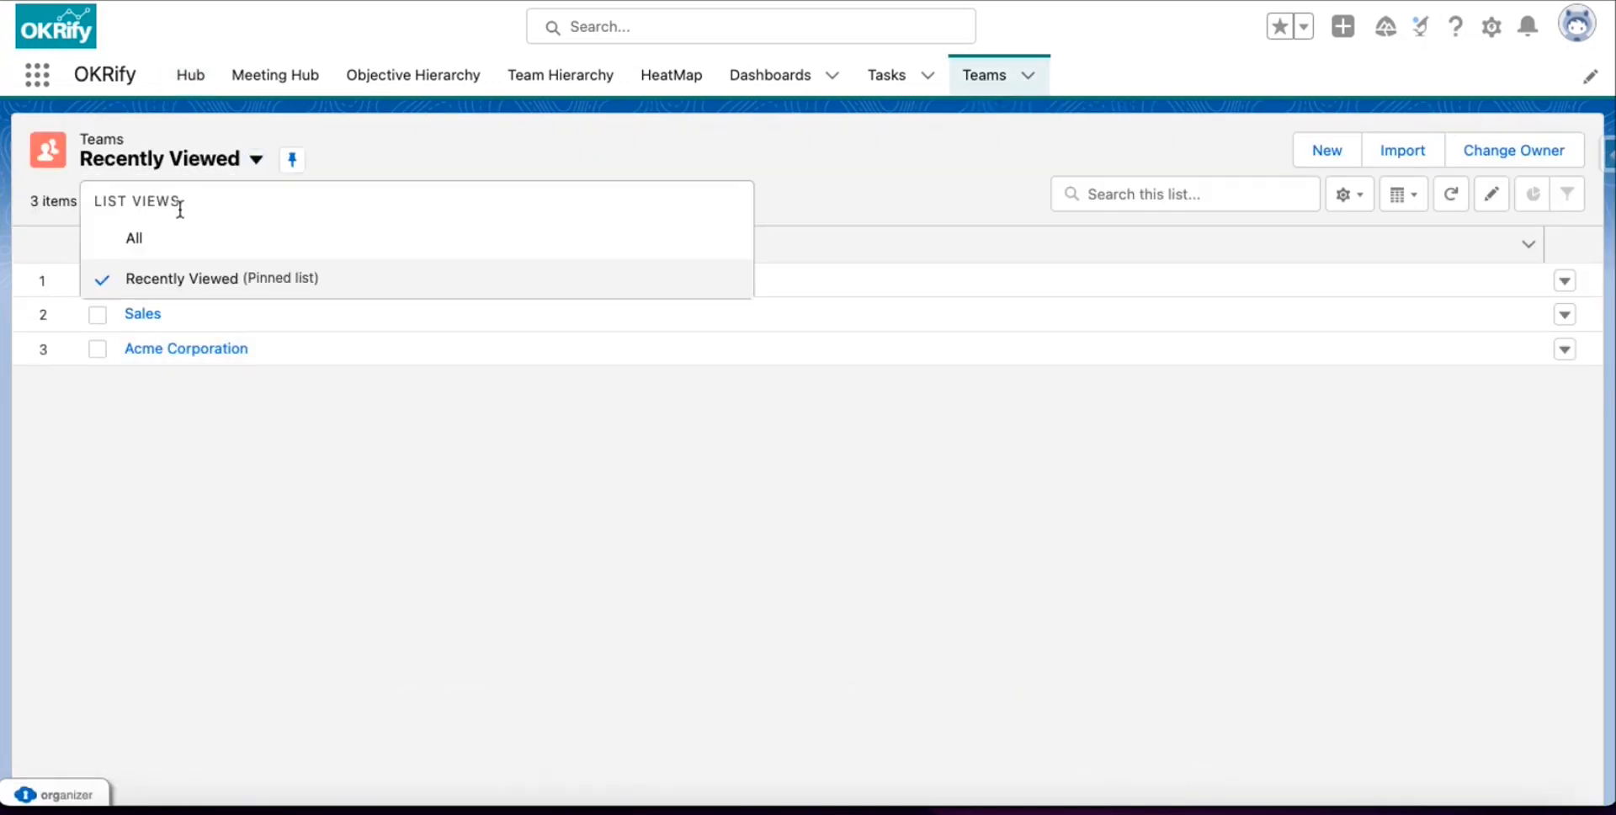
{"action": "left_click", "coordinate": [176, 234]}
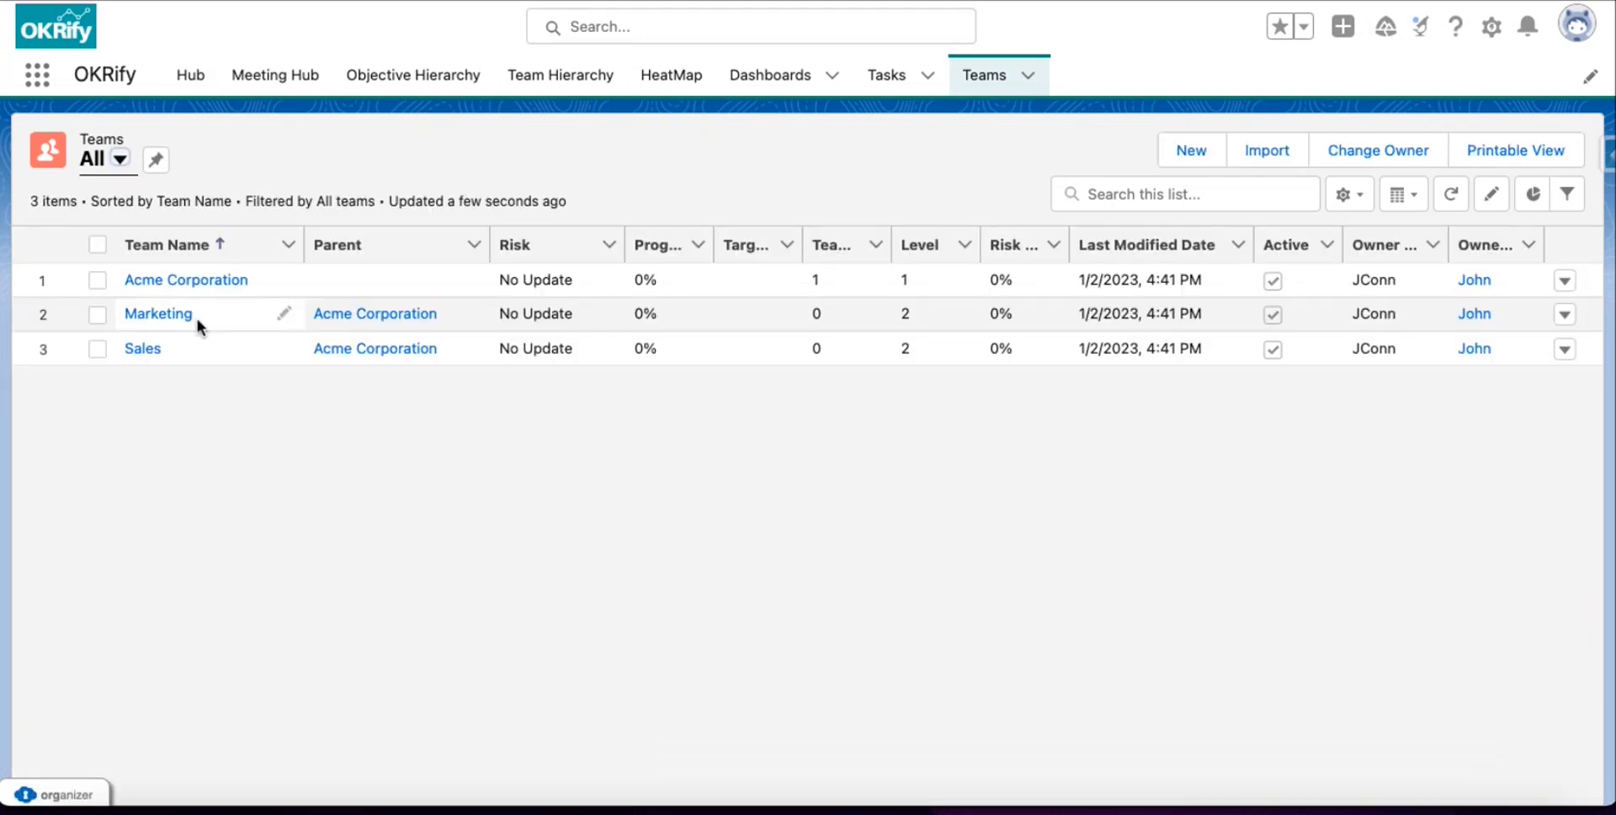
{"action": "left_click", "coordinate": [179, 279]}
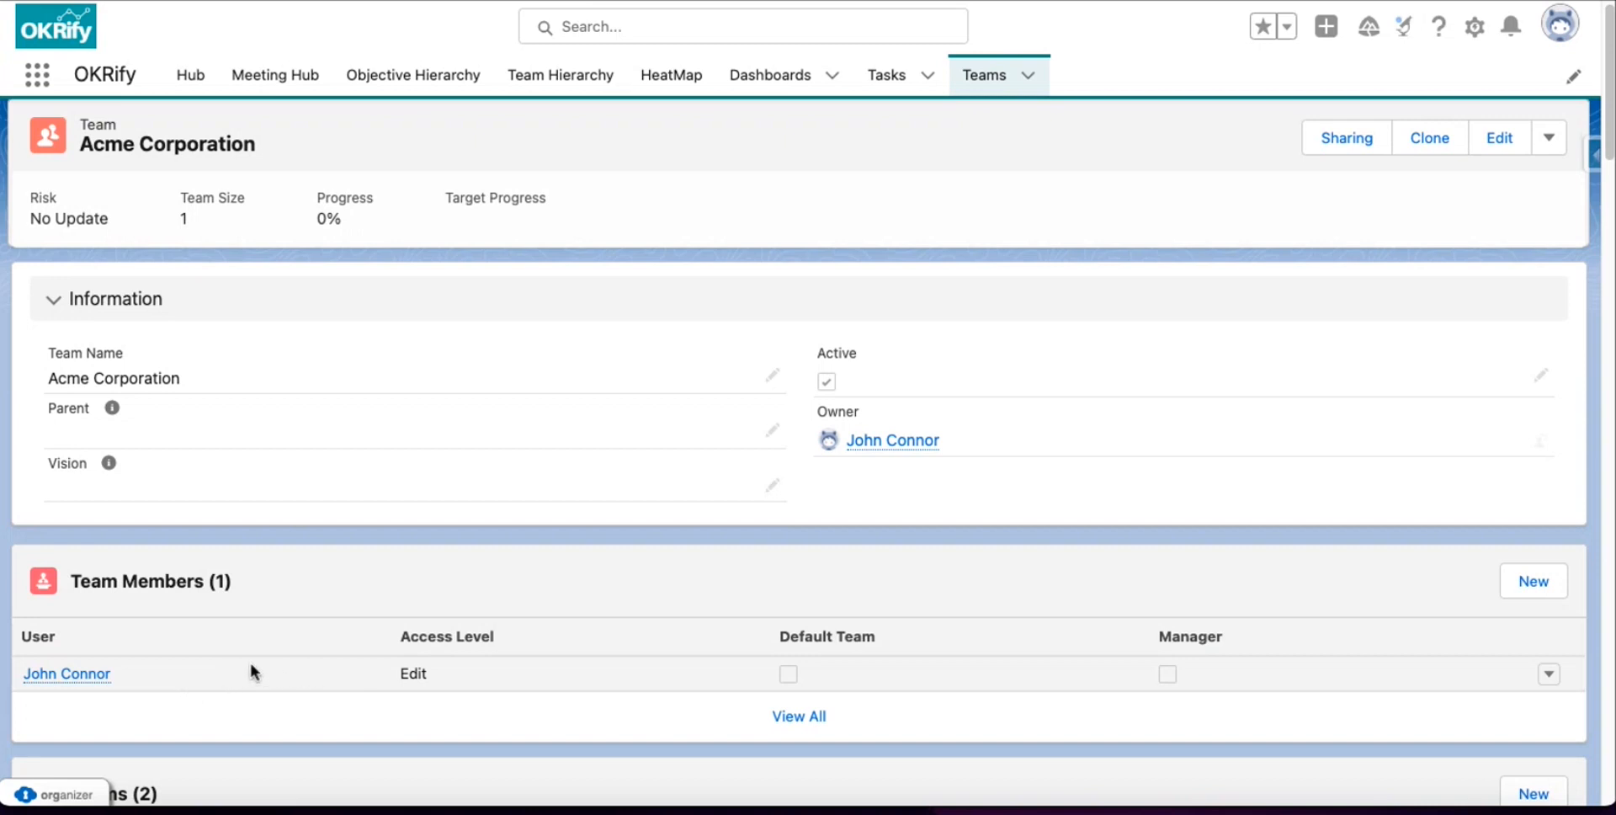
{"action": "scroll", "coordinate": [249, 659], "scroll_direction": "down", "scroll_amount": 1}
{"action": "scroll", "coordinate": [214, 663], "scroll_direction": "up", "scroll_amount": 1}
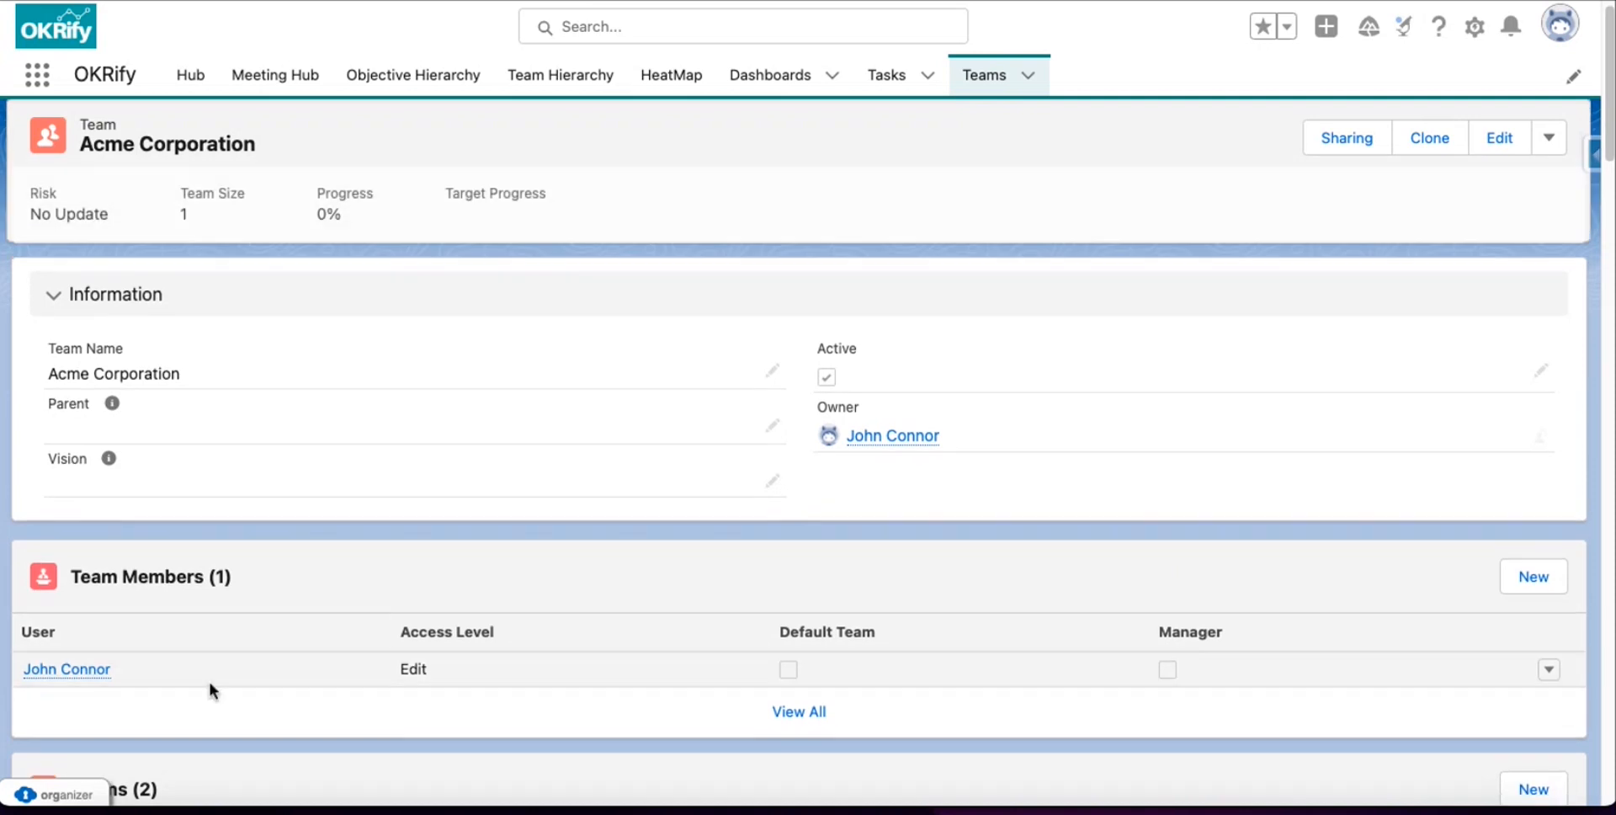
{"action": "scroll", "coordinate": [210, 668], "scroll_direction": "up", "scroll_amount": 1}
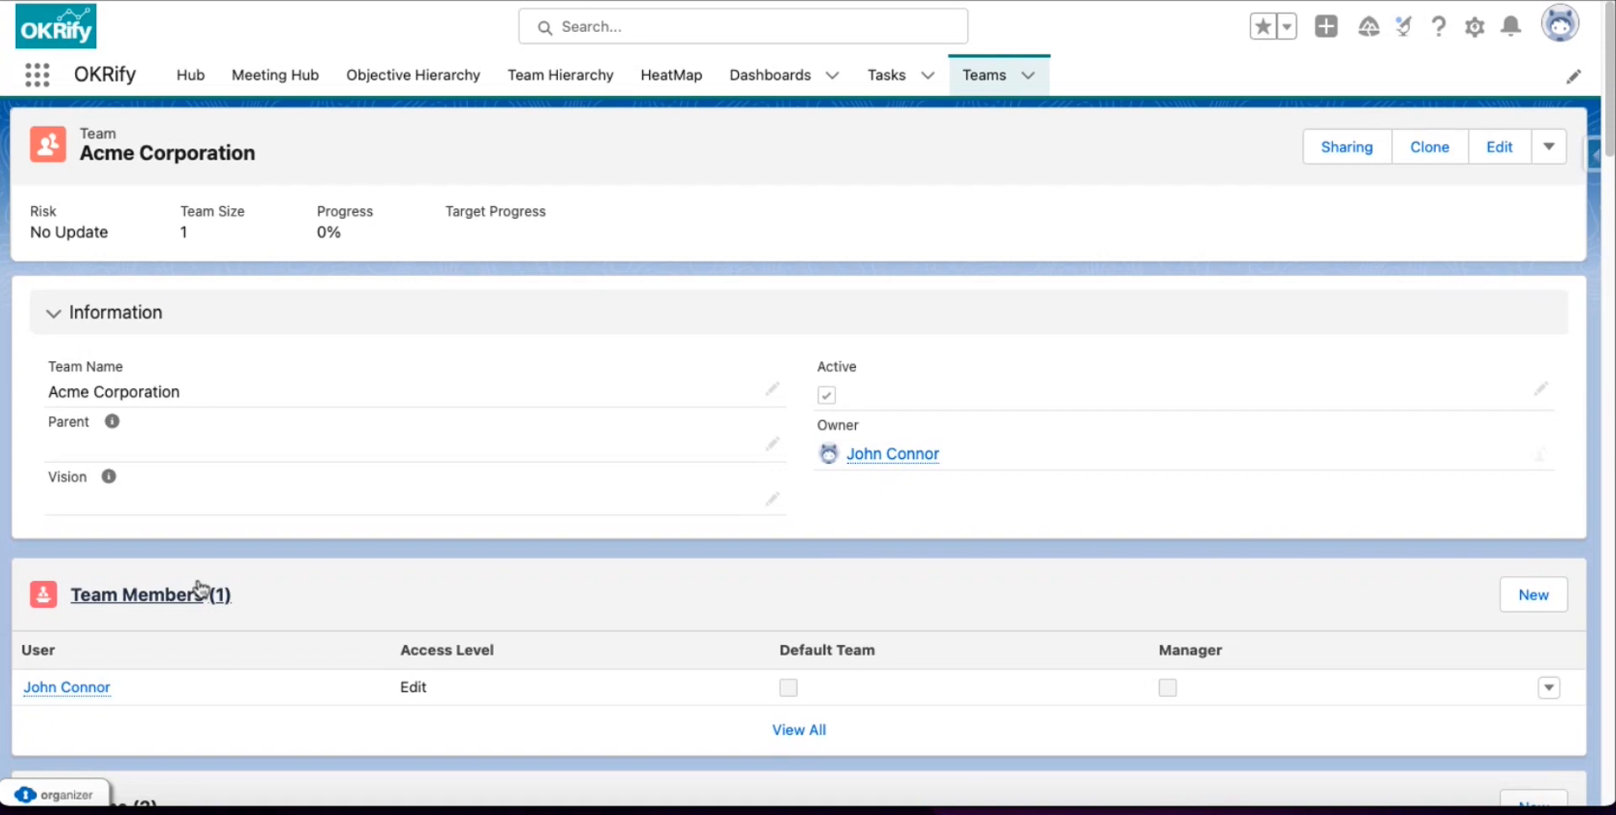
{"action": "scroll", "coordinate": [205, 174], "scroll_direction": "up", "scroll_amount": 1}
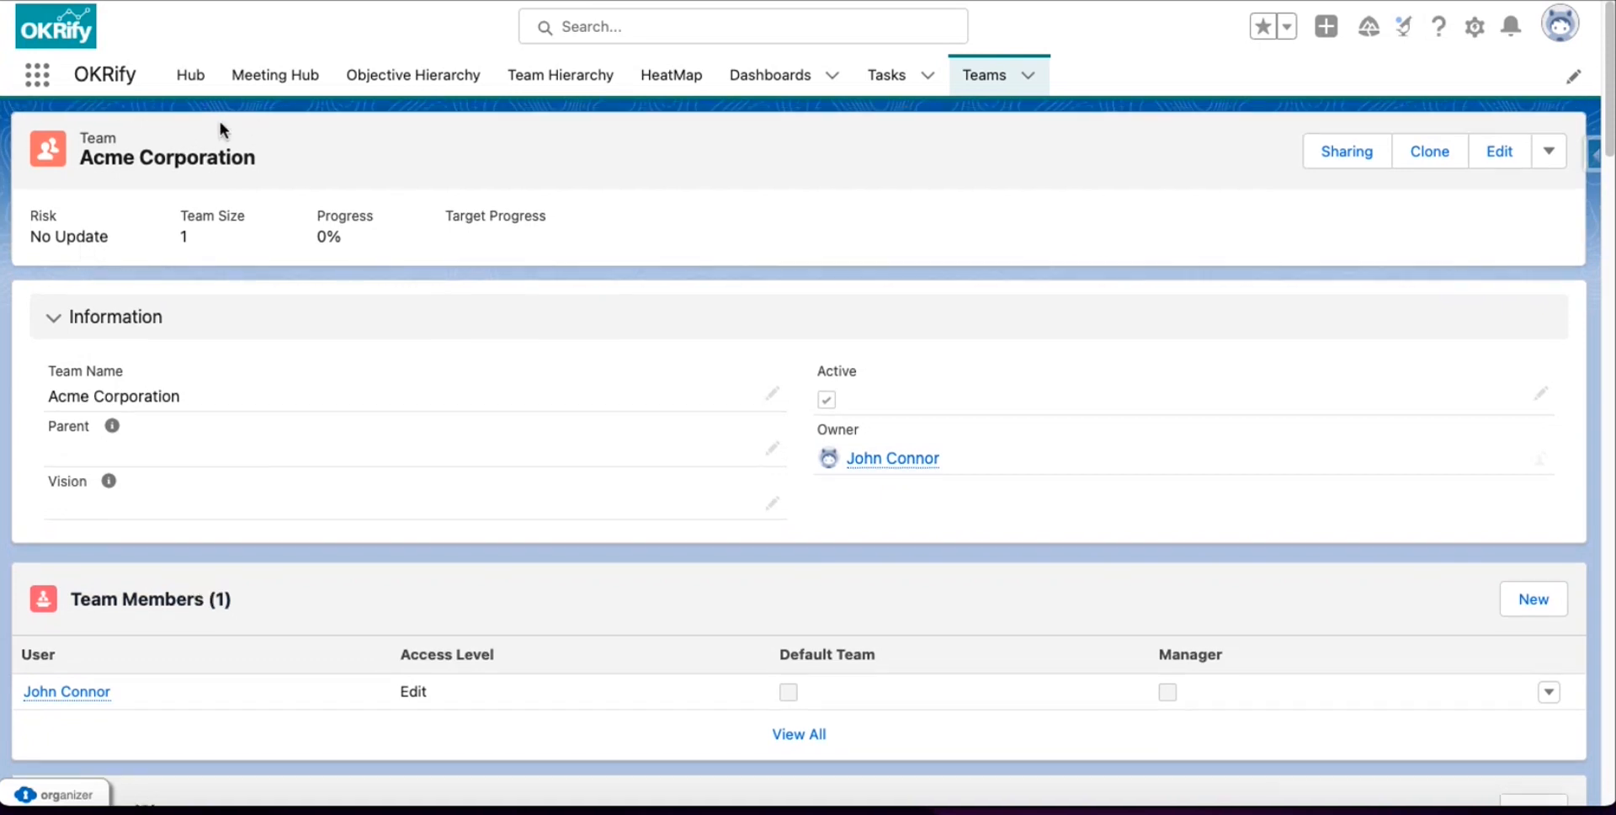
- Find the Periods item by searching for "Periods" and display the list of all periods
{"action": "left_click", "coordinate": [31, 83]}
{"action": "type", "text": "Periods"}
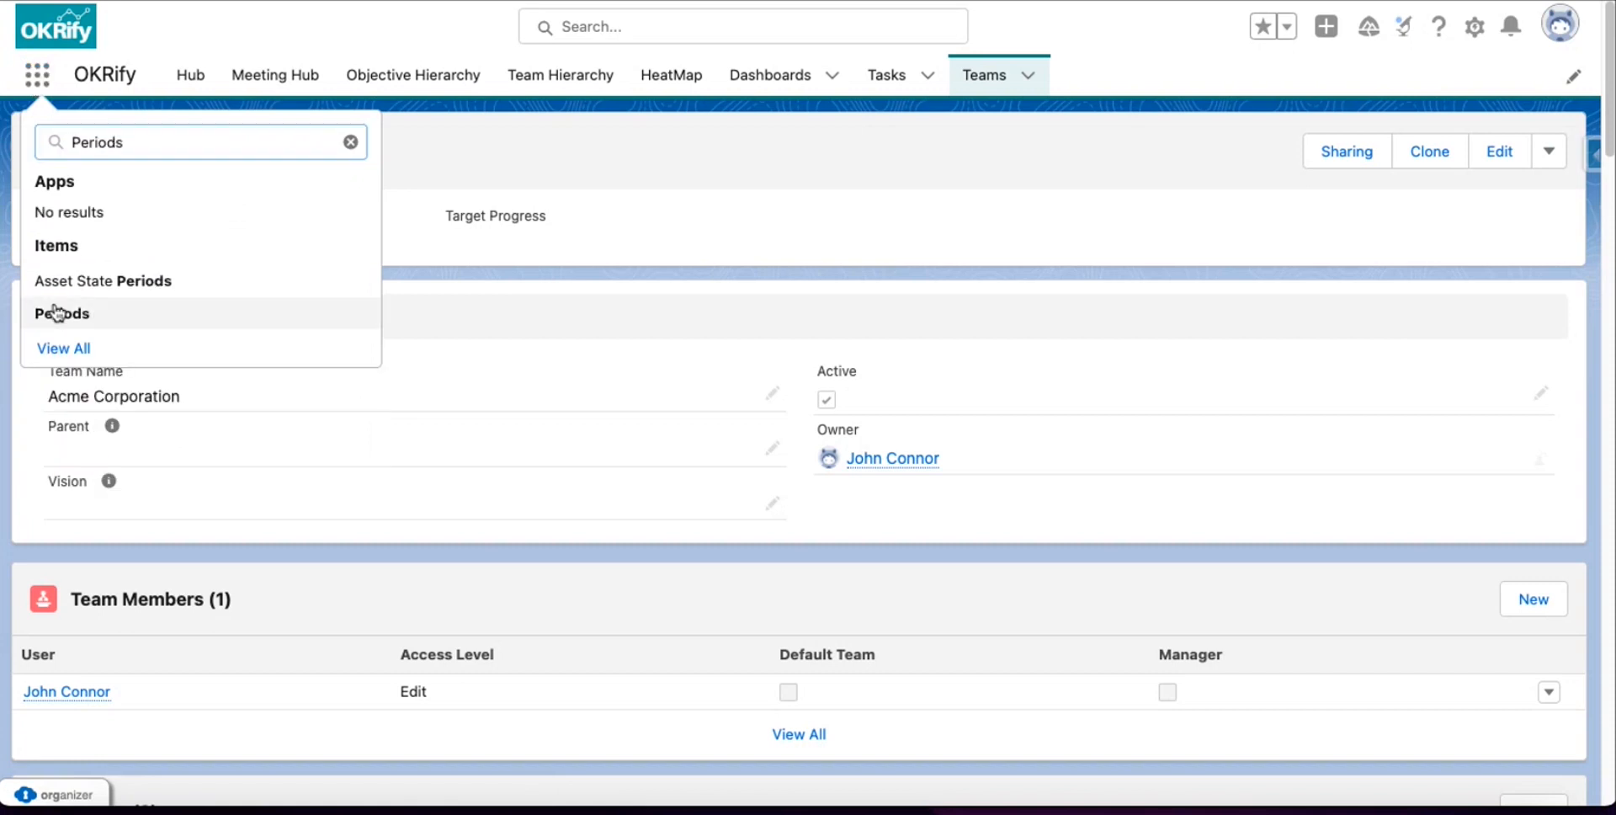
{"action": "left_click", "coordinate": [67, 313]}
{"action": "left_click", "coordinate": [169, 160]}
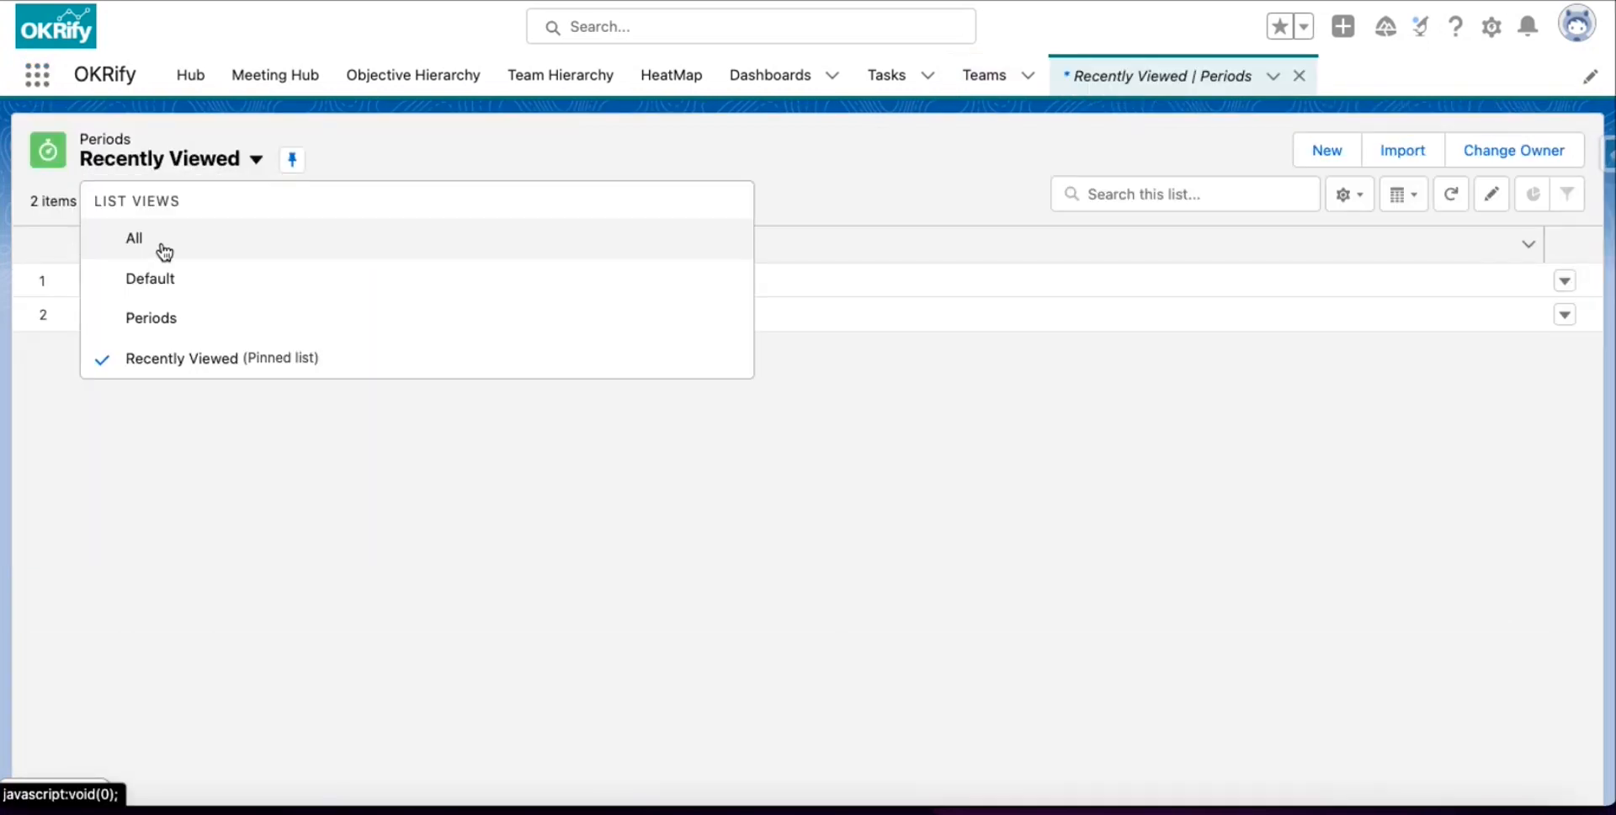
{"action": "left_click", "coordinate": [164, 251]}
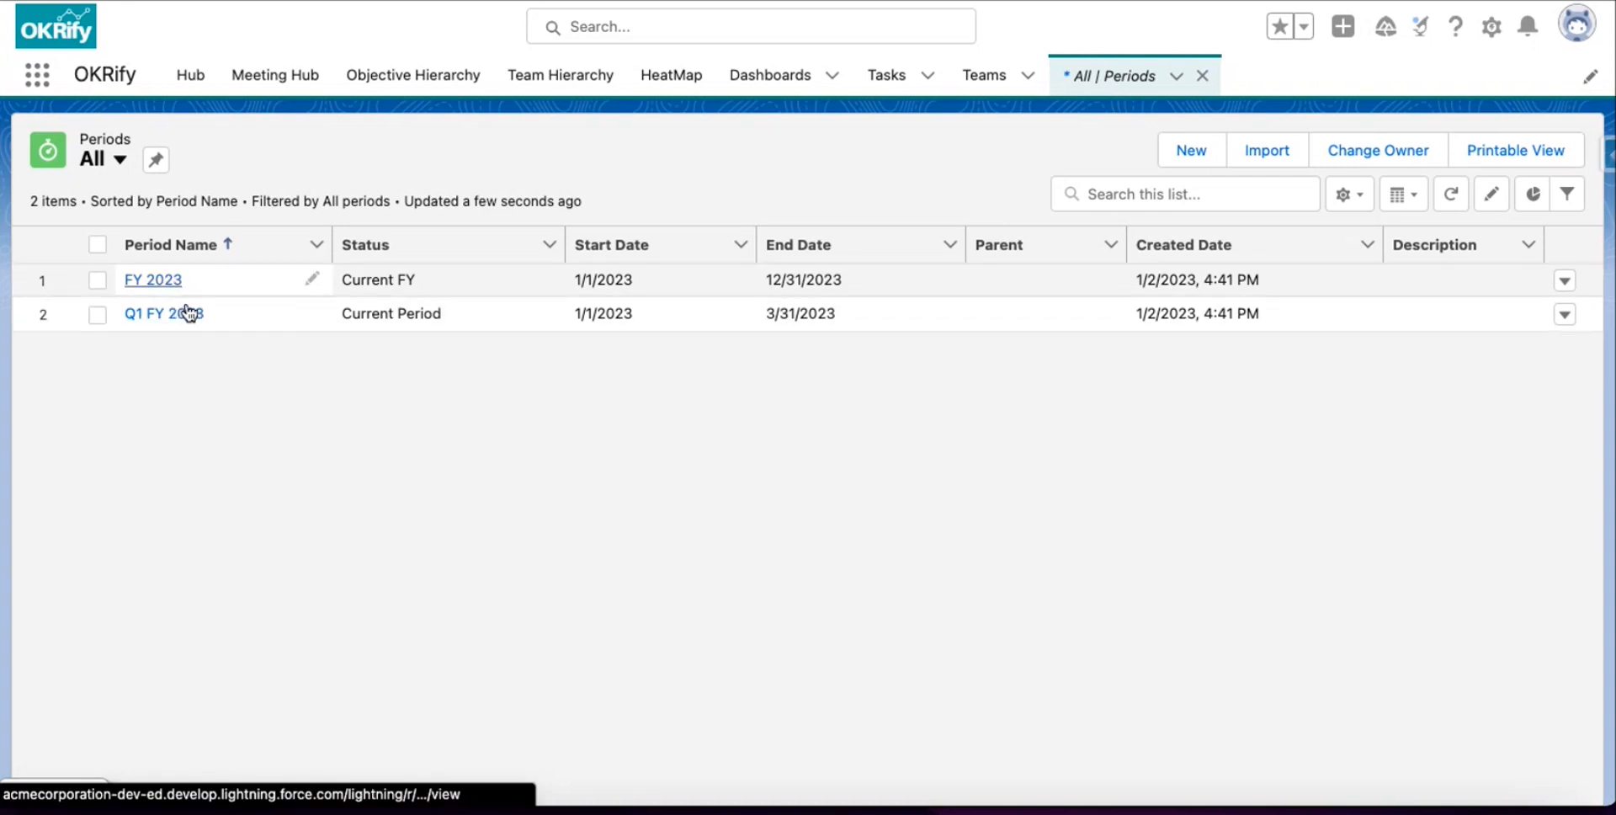
- Open the "Build a great company" objective from the Hub to examine its key results, and return to the Periods list
{"action": "left_click", "coordinate": [192, 75]}
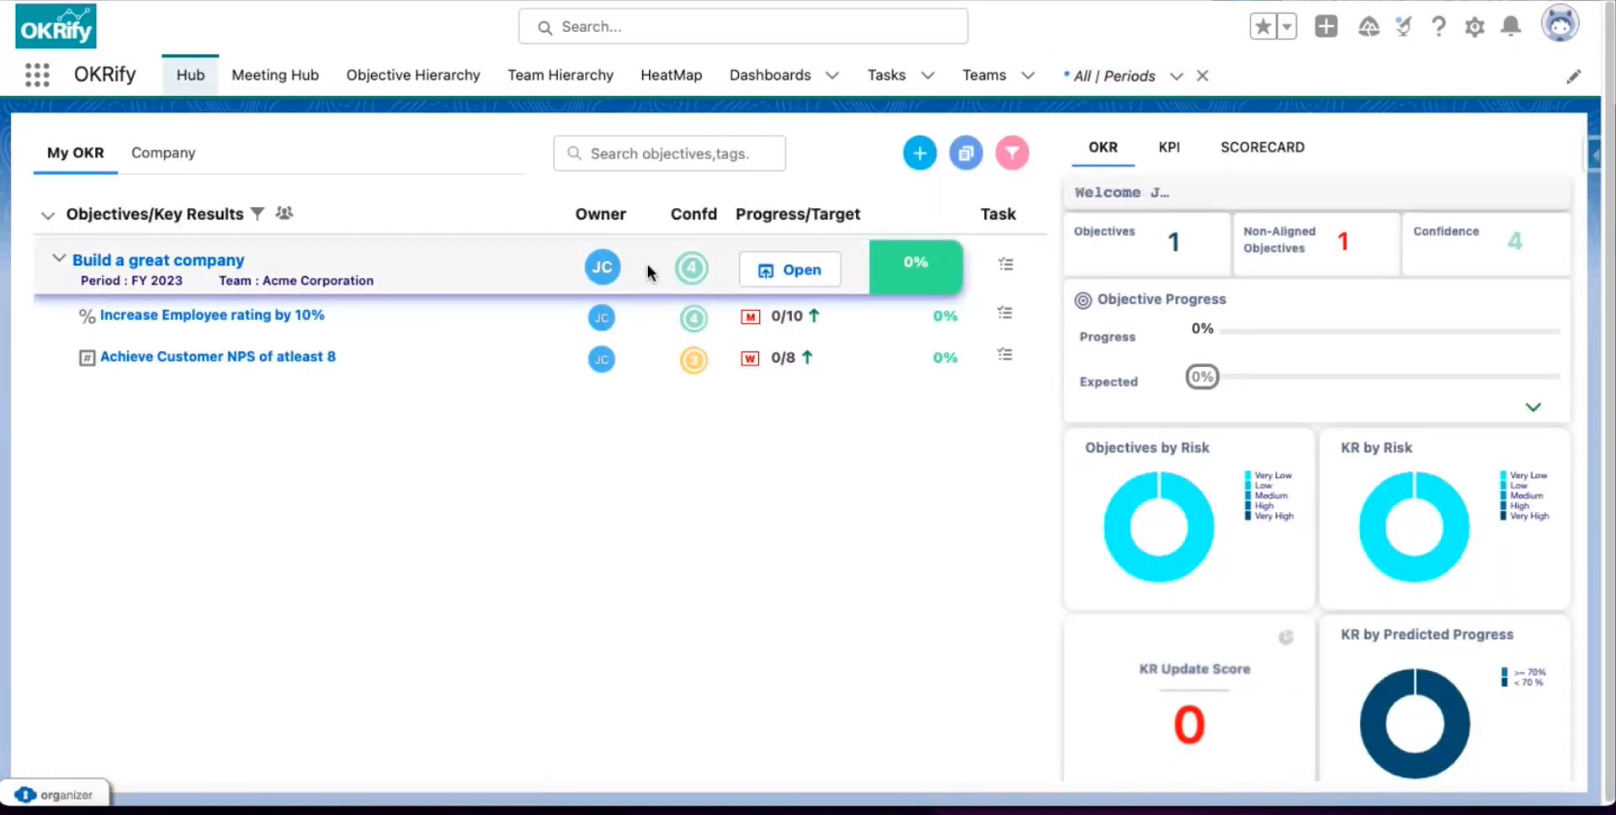
{"action": "left_click", "coordinate": [803, 272]}
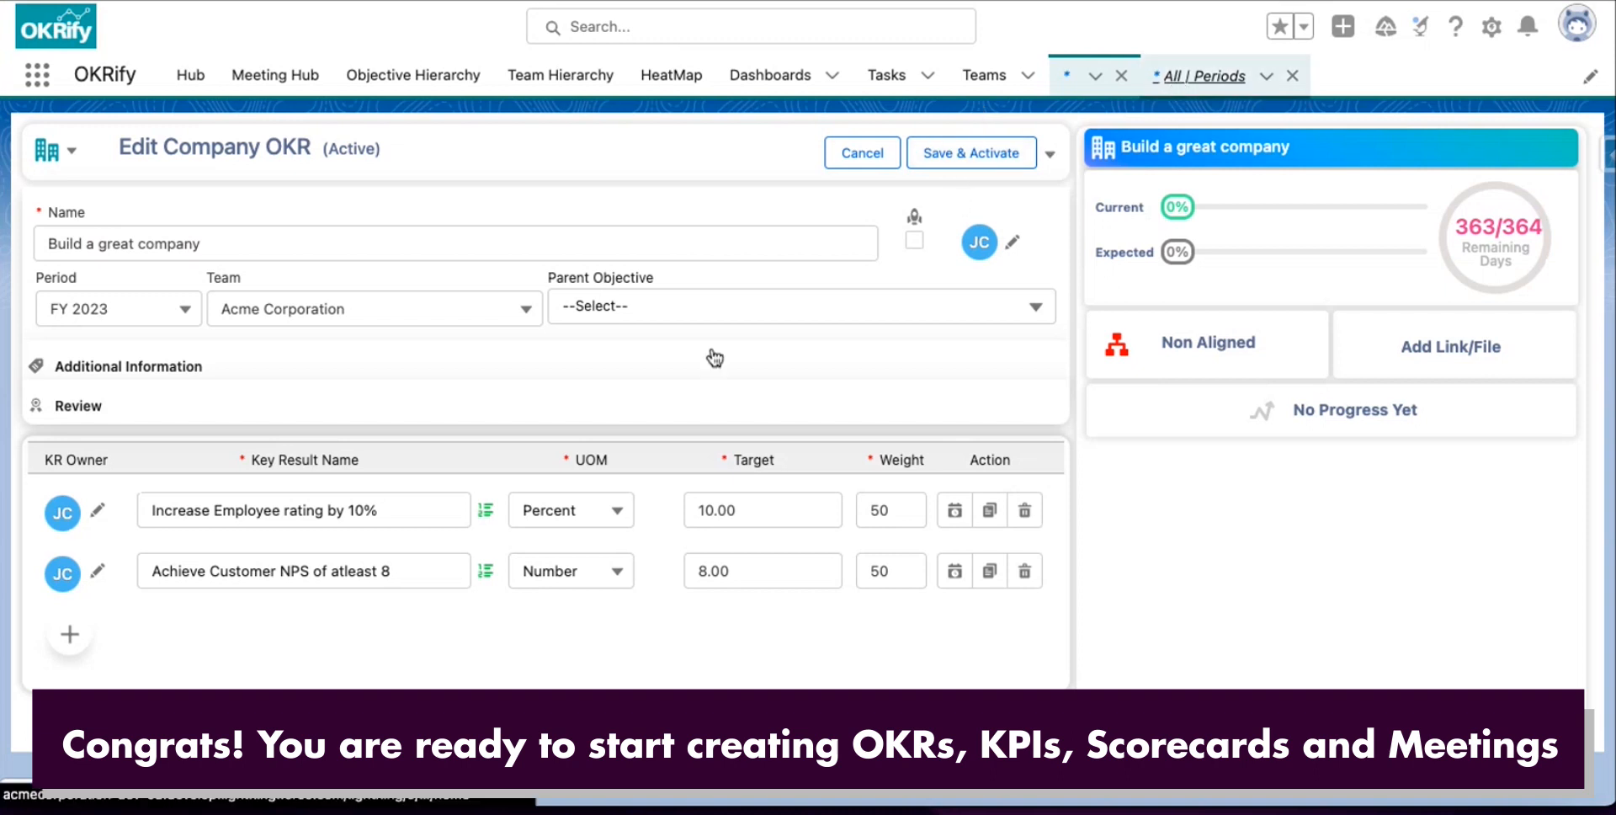
{"action": "left_click", "coordinate": [1177, 83]}
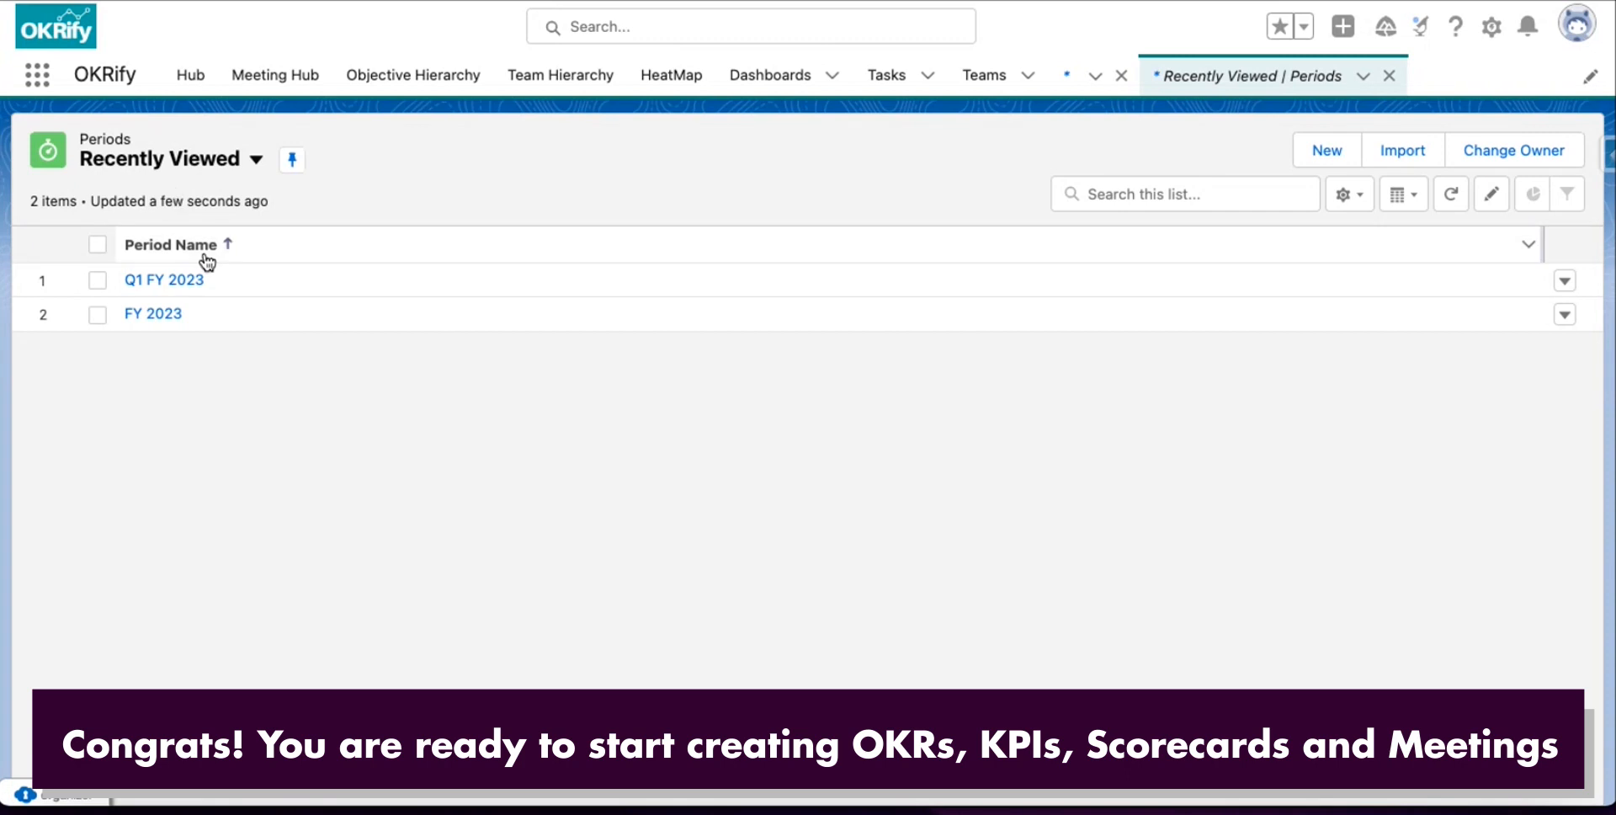